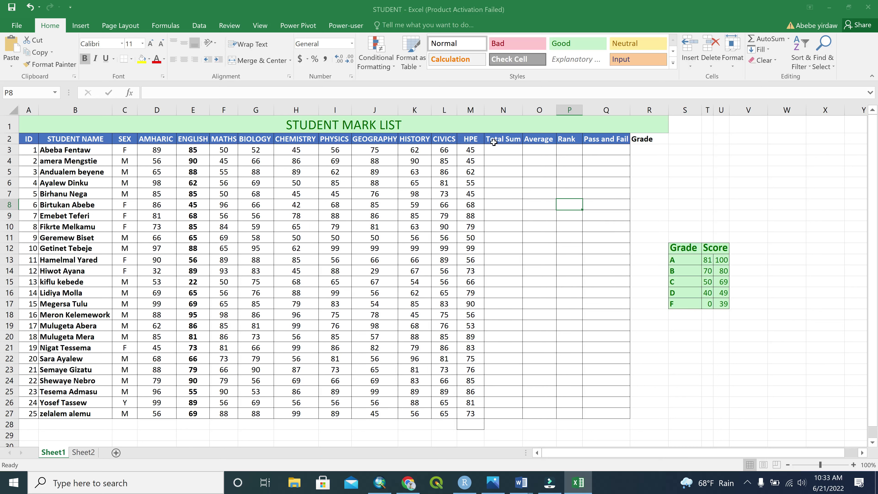
# Try an AutoSum total for the first student, copy it down, then delete the trial totals
pyautogui.click(491, 149)
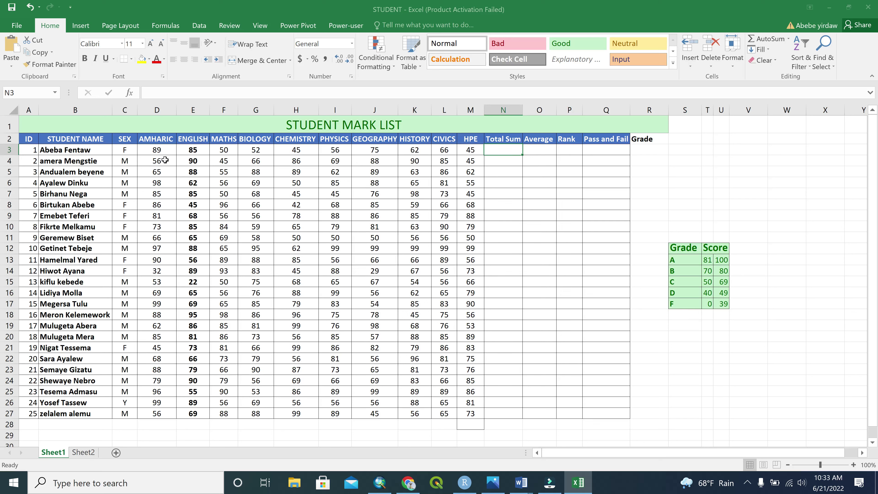
pyautogui.moveTo(148, 151); pyautogui.dragTo(468, 151)
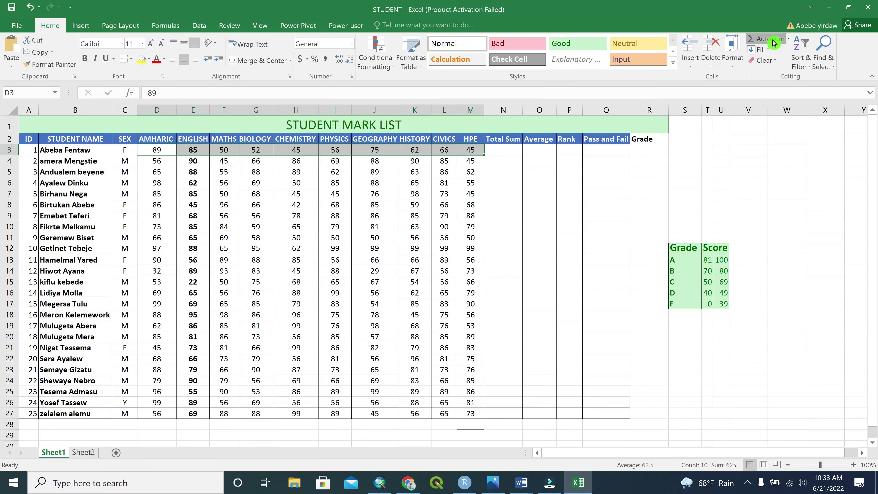
pyautogui.click(766, 38)
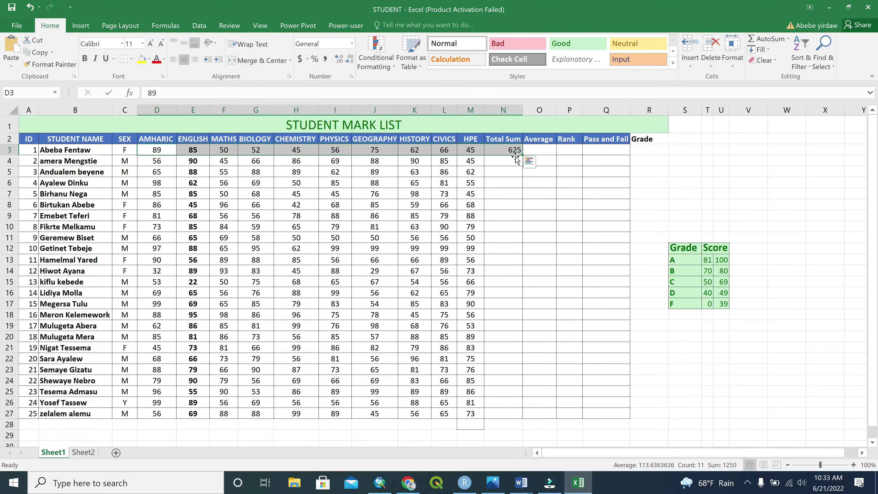
pyautogui.click(519, 150)
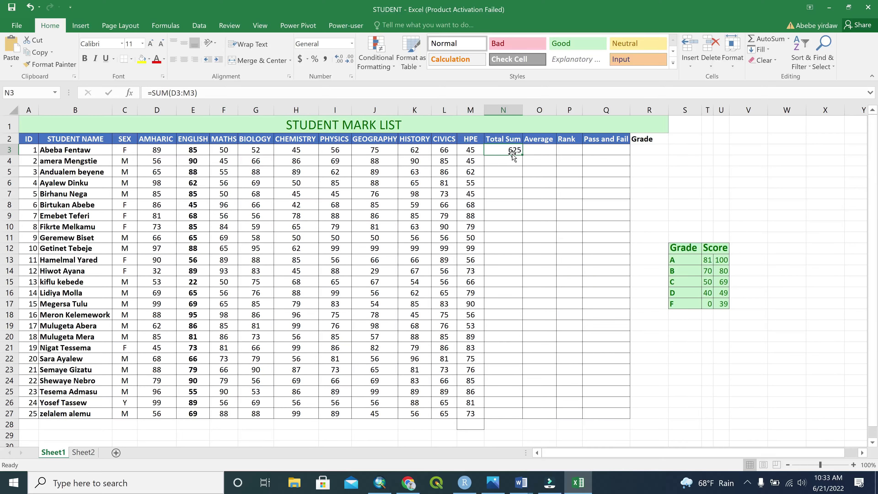
pyautogui.click(516, 152)
pyautogui.moveTo(521, 155); pyautogui.dragTo(528, 416)
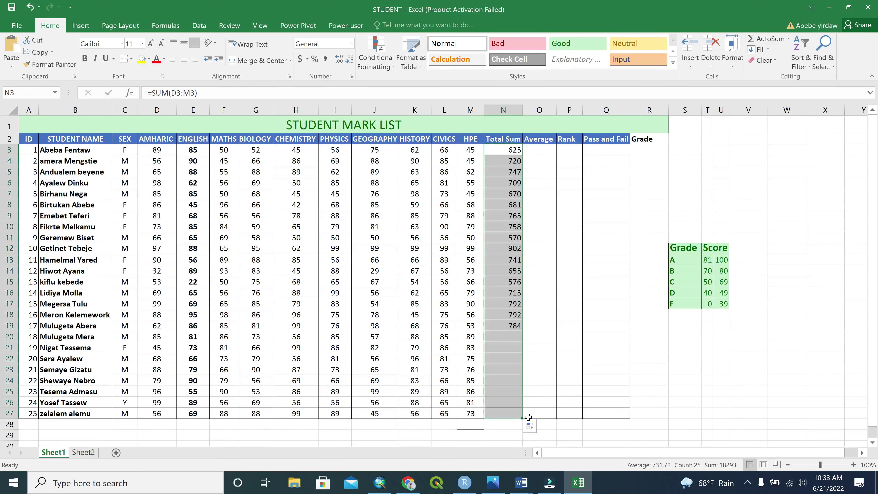
pyautogui.press('Delete')
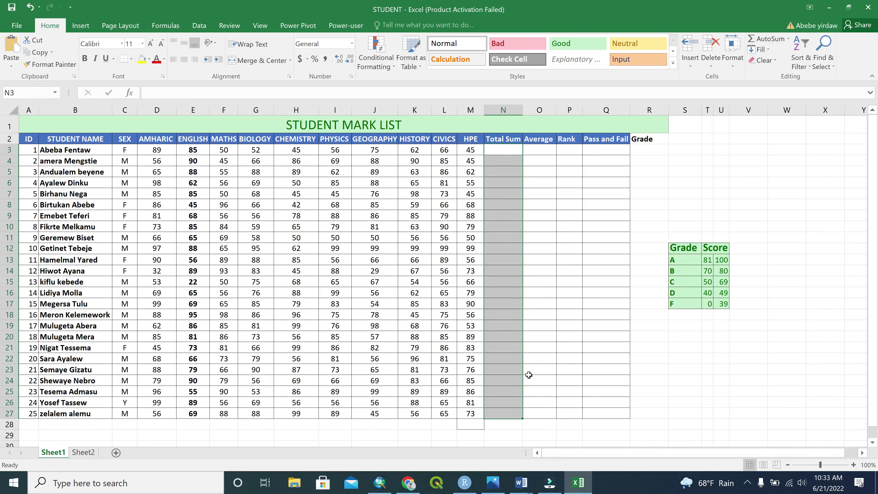
# Enter =SUM(D3:M3) in N3, giving 625, and fill it down to N27
pyautogui.click(499, 152)
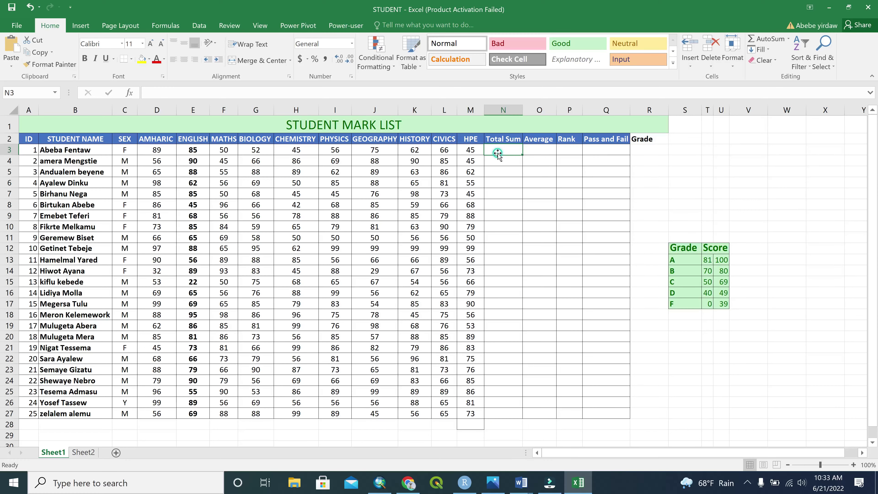
pyautogui.write('=sum')
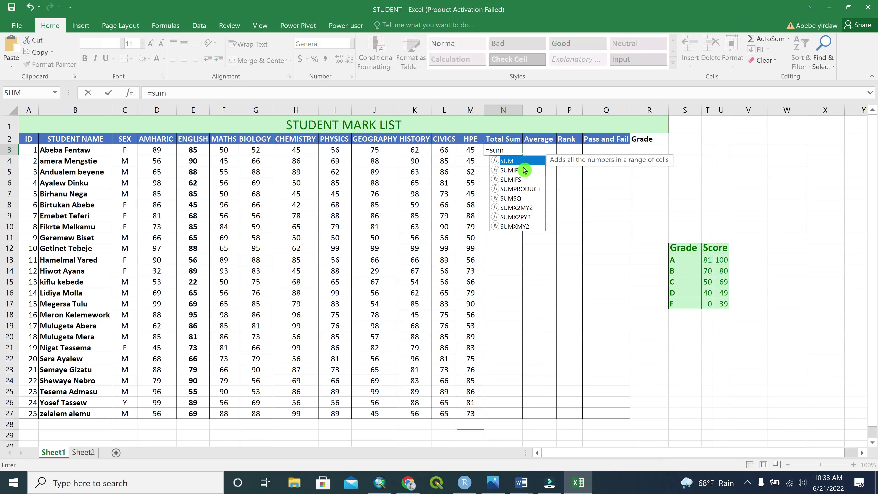
pyautogui.doubleClick(513, 162)
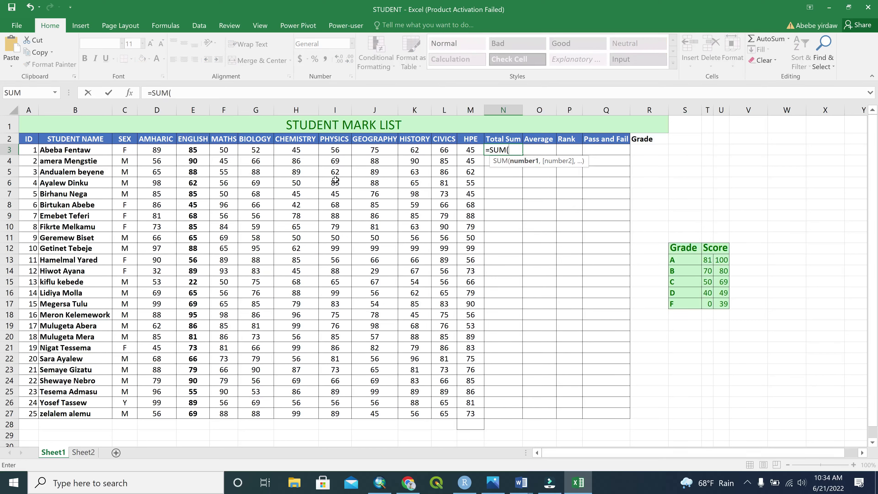
pyautogui.moveTo(156, 150); pyautogui.dragTo(472, 150)
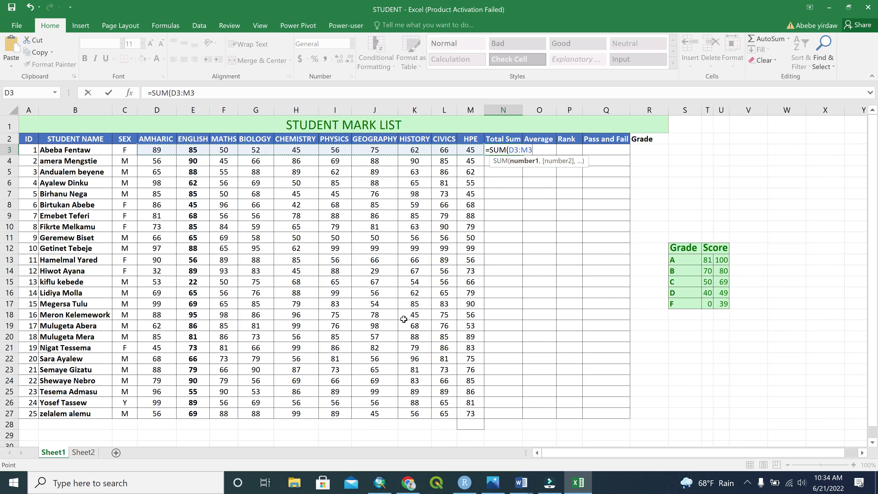
pyautogui.write(')')
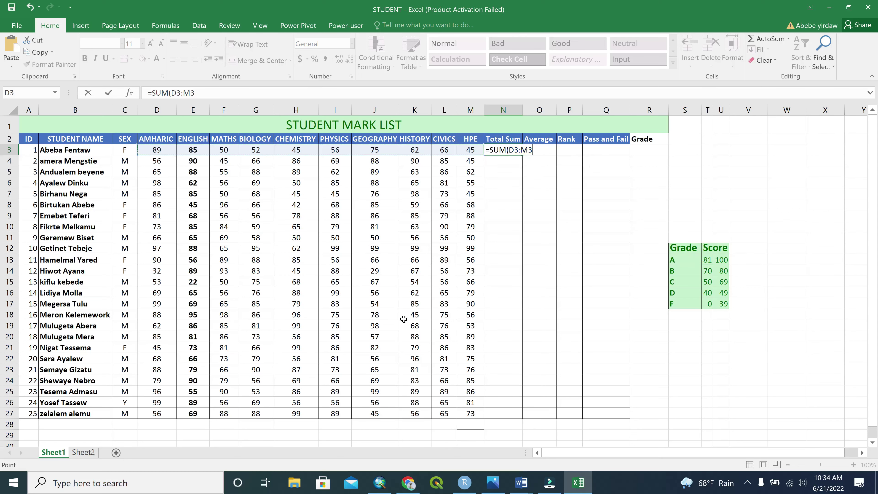
pyautogui.press('Return')
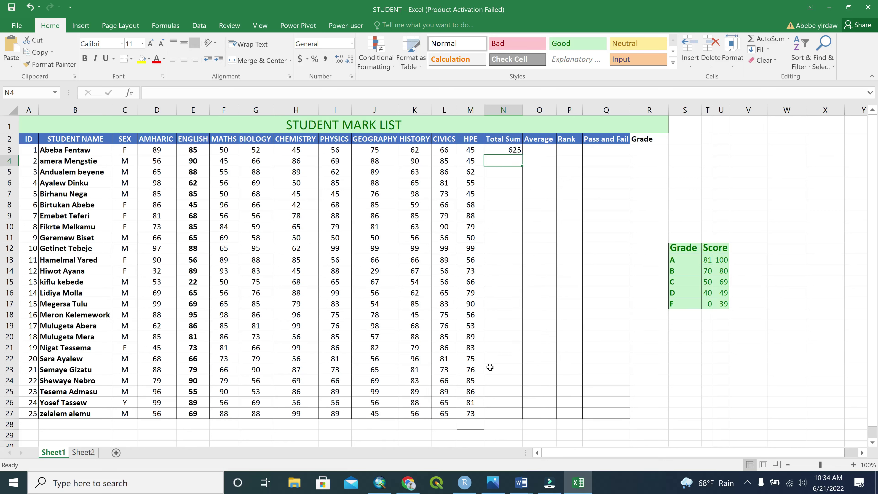
pyautogui.click(513, 149)
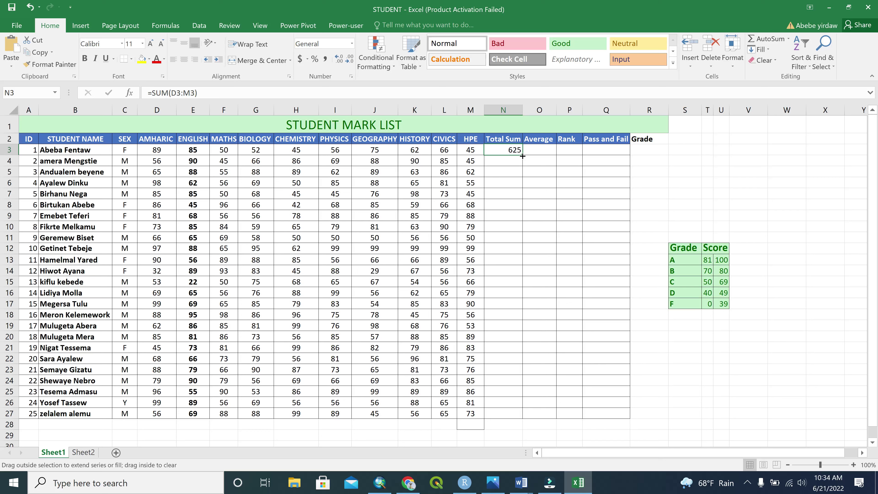
pyautogui.doubleClick(523, 156)
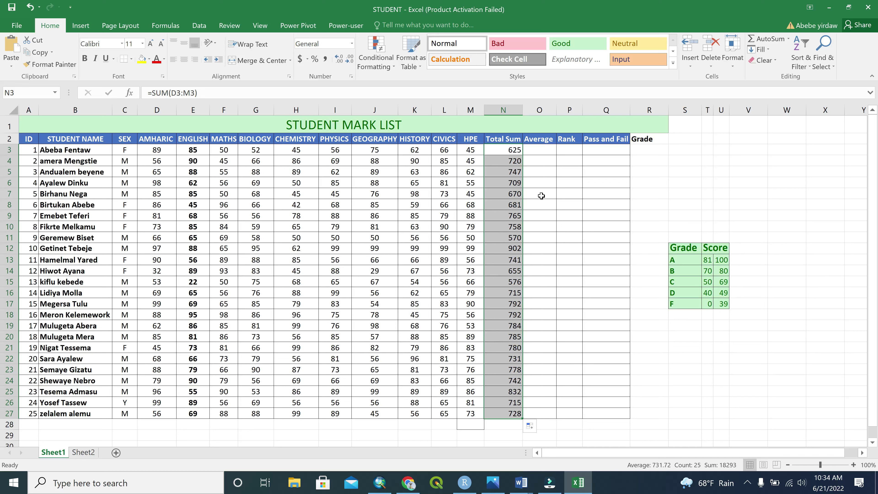
# Enter =AVERAGE(D3:M3) in O3, giving 62.50, and fill it down to O27
pyautogui.click(538, 150)
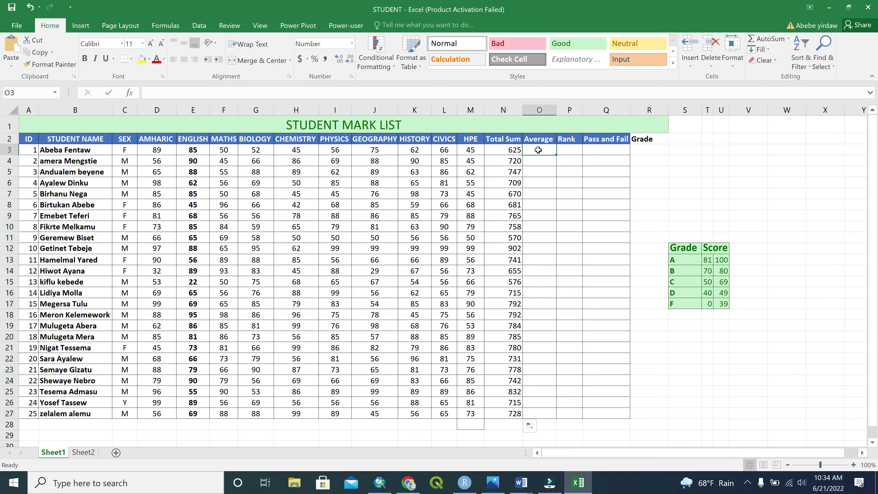
pyautogui.write('=')
pyautogui.write('averg')
pyautogui.press('BackSpace')
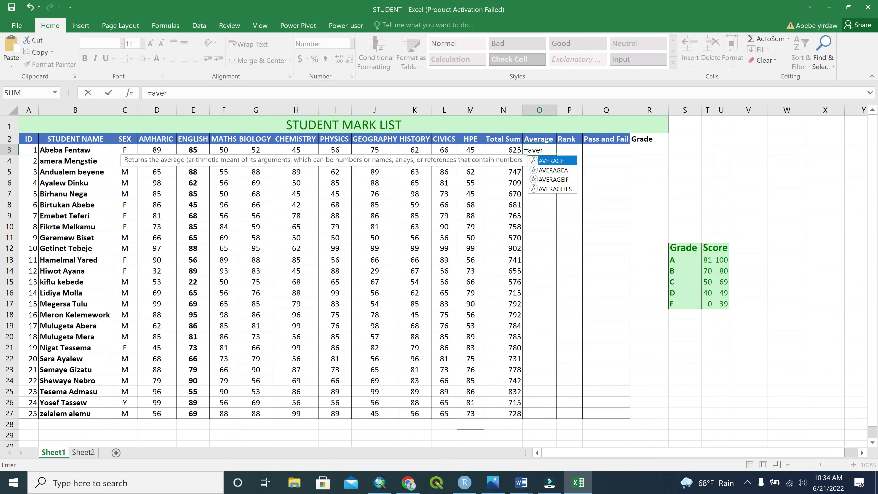
pyautogui.doubleClick(553, 161)
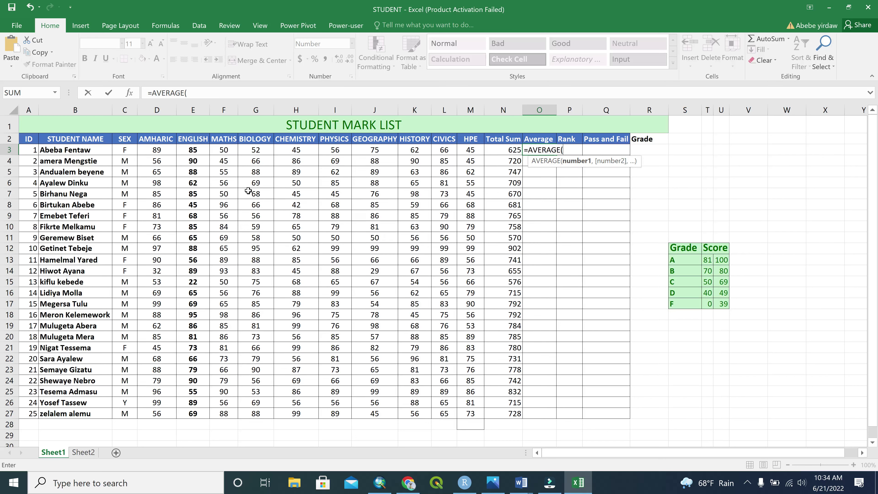
pyautogui.click(150, 149)
pyautogui.moveTo(151, 149); pyautogui.dragTo(474, 153)
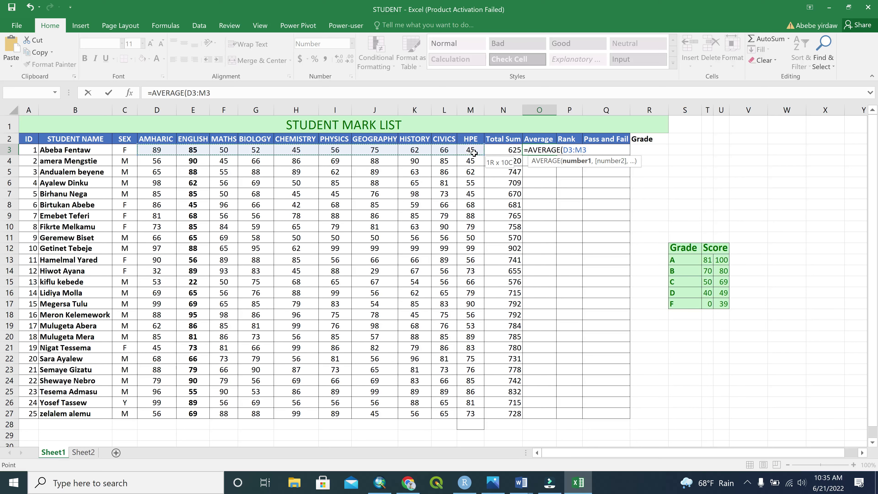
pyautogui.moveTo(473, 153); pyautogui.dragTo(475, 156)
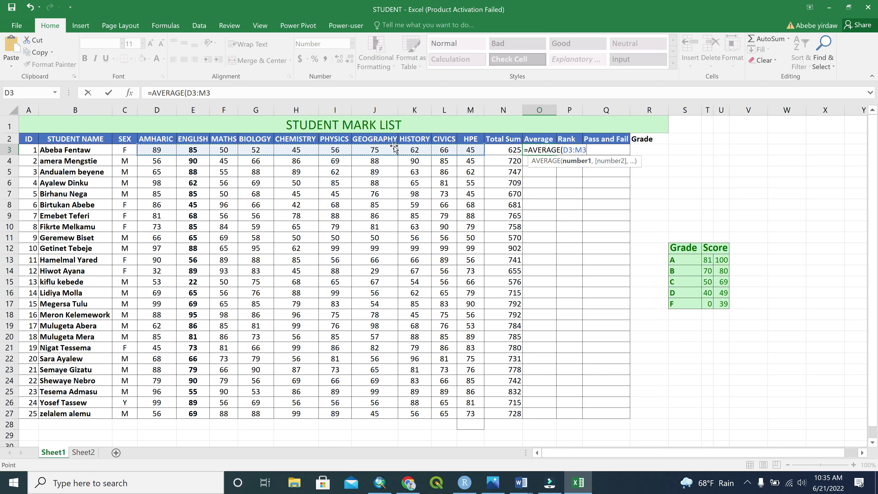
pyautogui.press('Return')
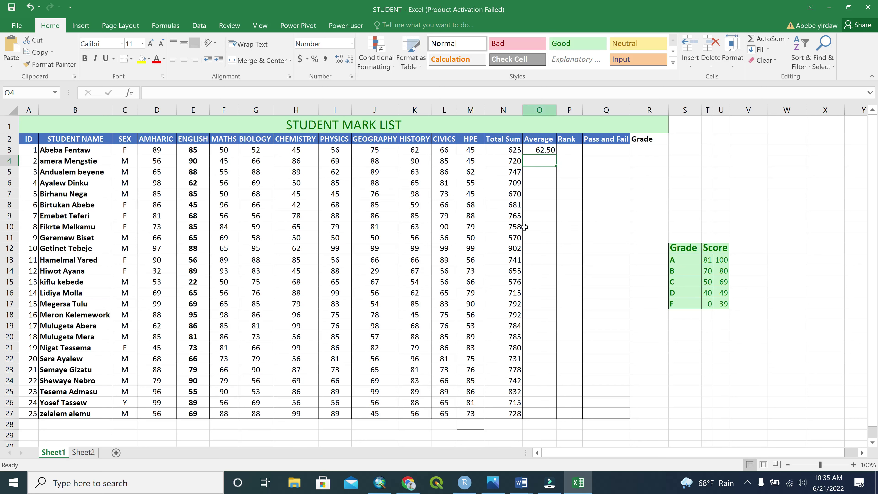
pyautogui.click(545, 151)
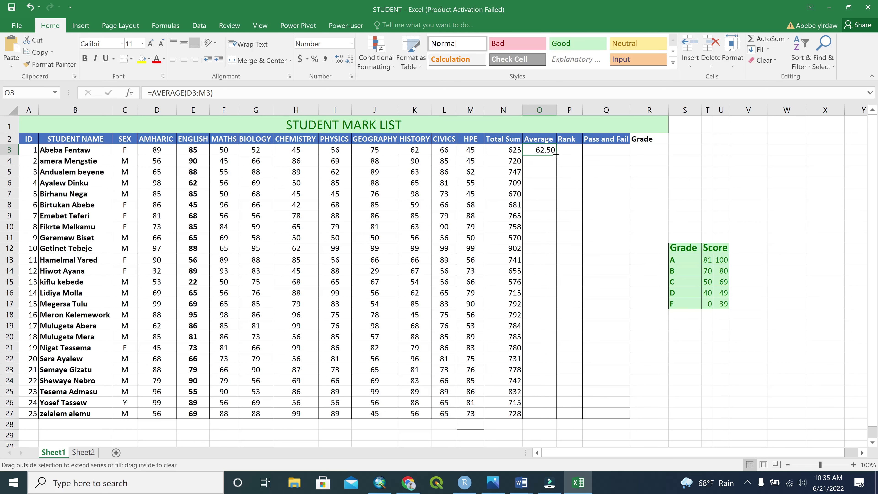
pyautogui.doubleClick(555, 154)
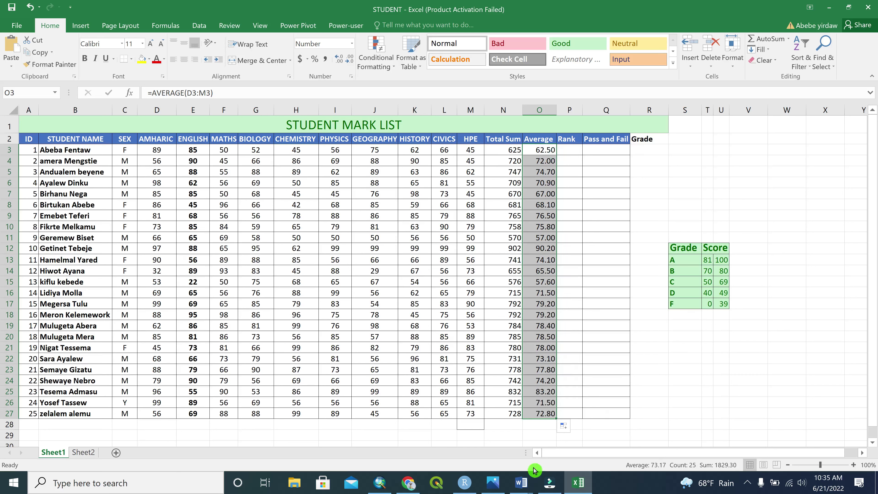
# Start =RANK(O3, in P3 and select the averages O3:O27 as the reference range
pyautogui.click(563, 148)
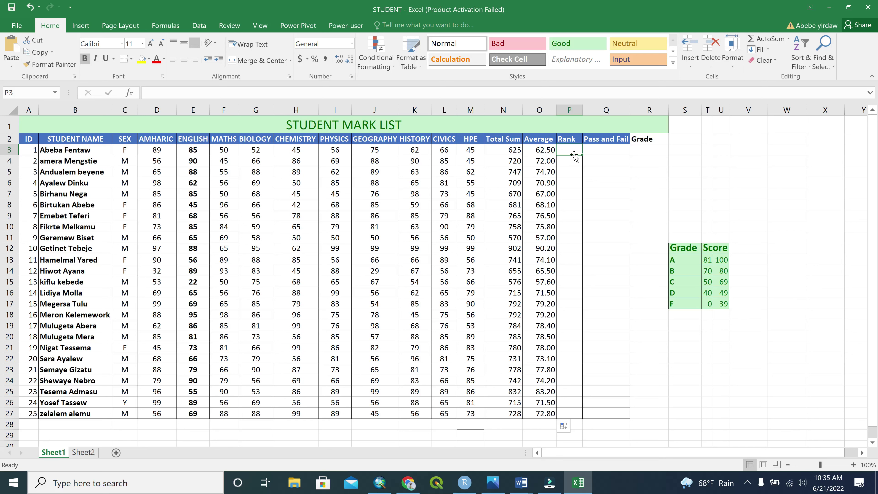
pyautogui.write('=')
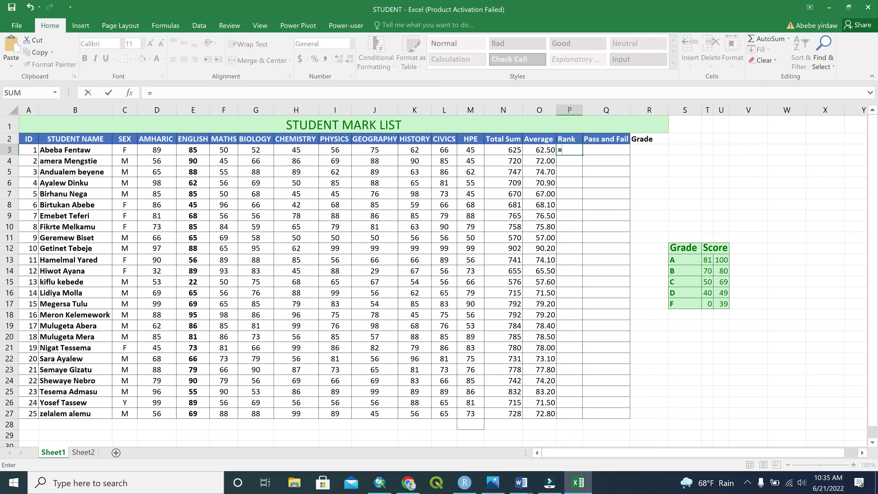
pyautogui.write('rank')
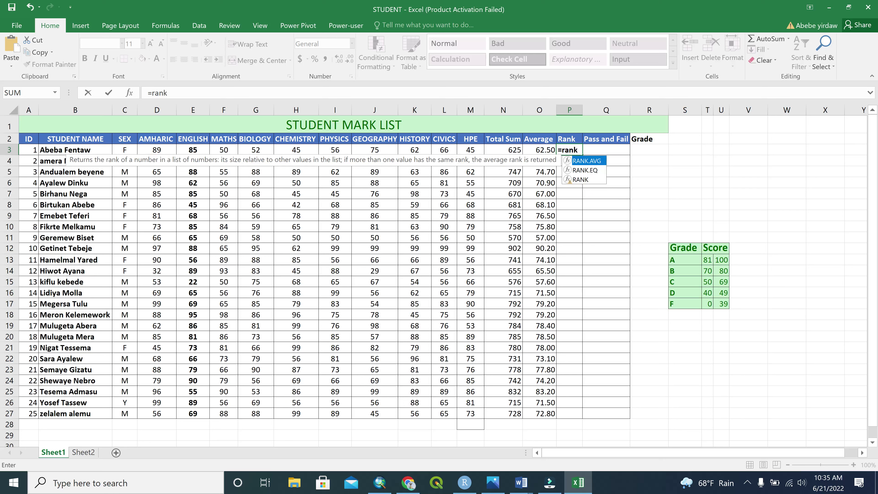
pyautogui.doubleClick(588, 181)
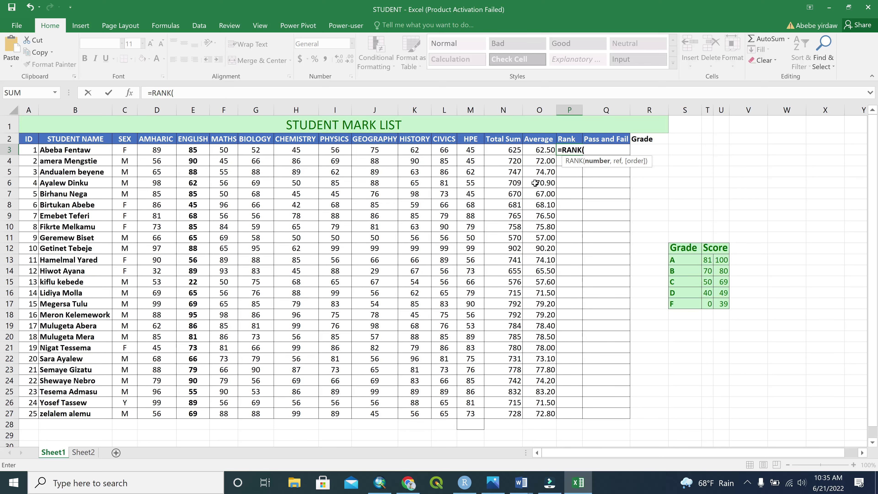
pyautogui.click(543, 150)
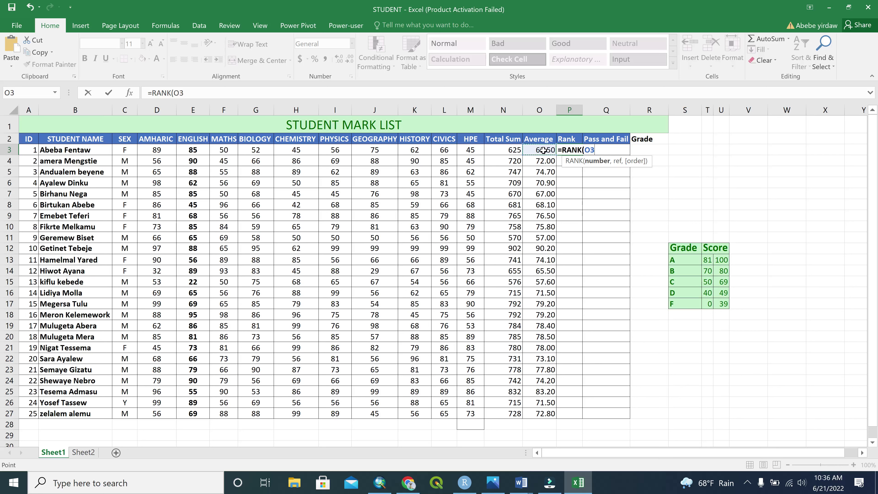
pyautogui.write(',')
pyautogui.click(546, 149)
pyautogui.moveTo(546, 150); pyautogui.dragTo(537, 415)
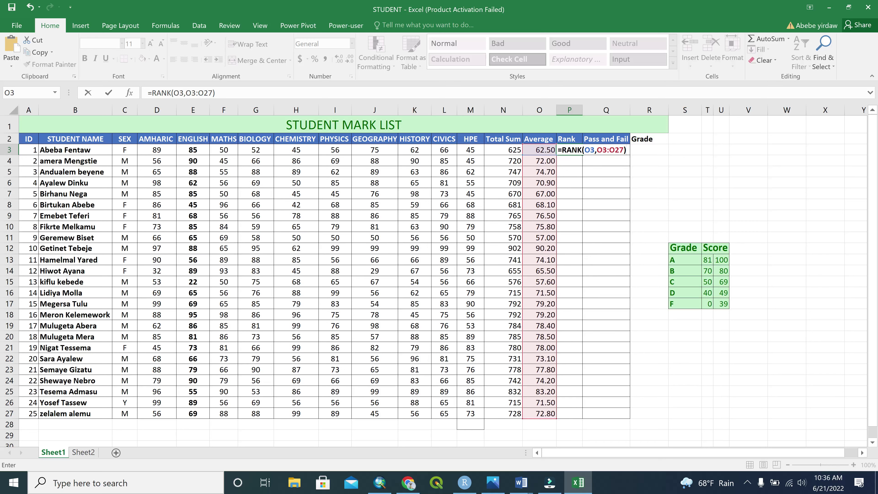
pyautogui.click(619, 150)
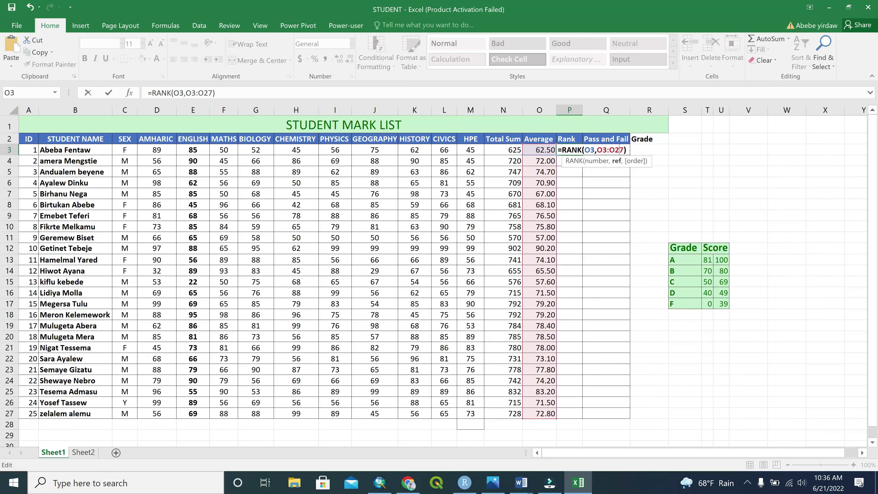
# Make the ranking range absolute as $O$3:$O$27 and commit P3, showing rank 23
pyautogui.rightClick(597, 153)
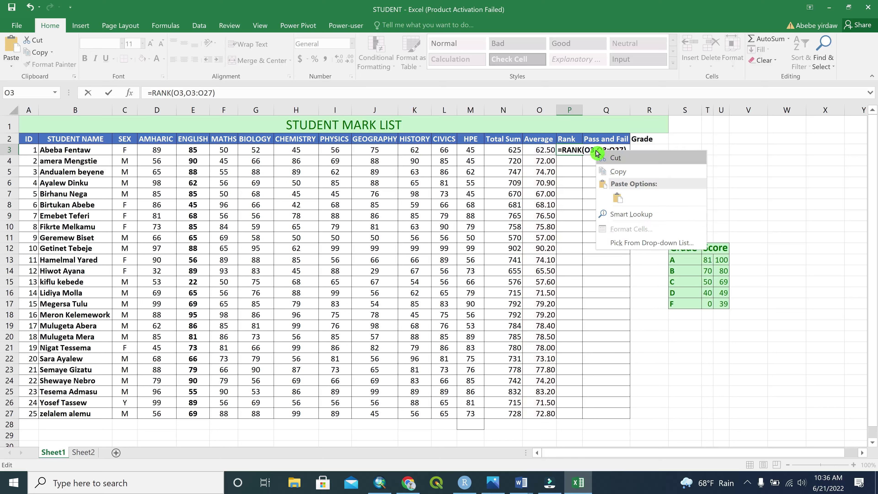
pyautogui.press('Escape')
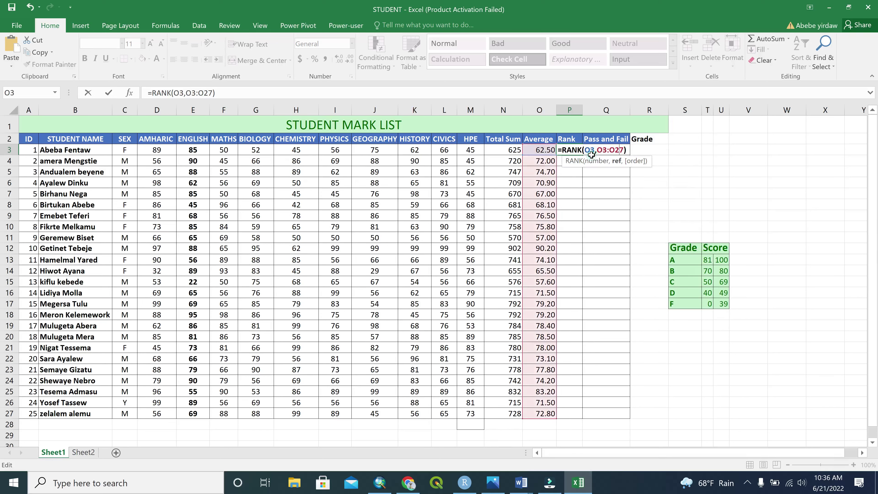
pyautogui.rightClick(612, 151)
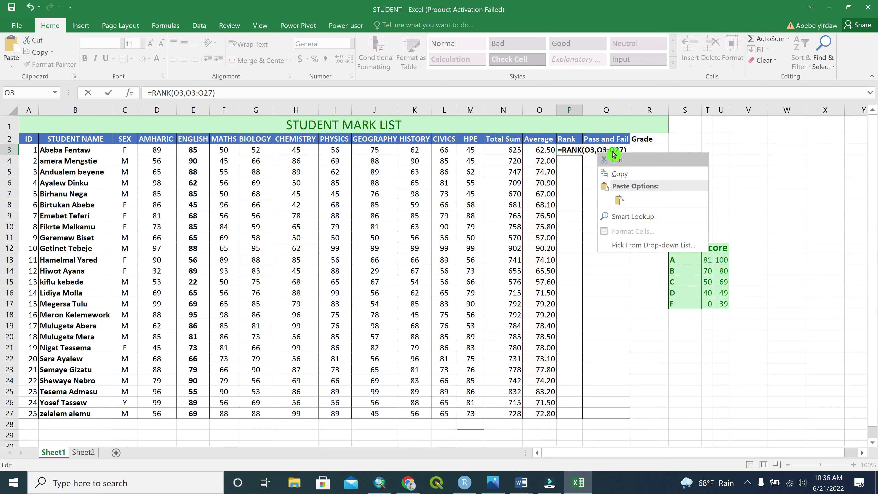
pyautogui.press('Escape')
pyautogui.hotkey('shift', 'Left')
pyautogui.hotkey('shift', 'Left')
pyautogui.hotkey('shift', 'Left')
pyautogui.hotkey('shift', 'Left')
pyautogui.hotkey('shift', 'Left')
pyautogui.hotkey('shift', 'Left')
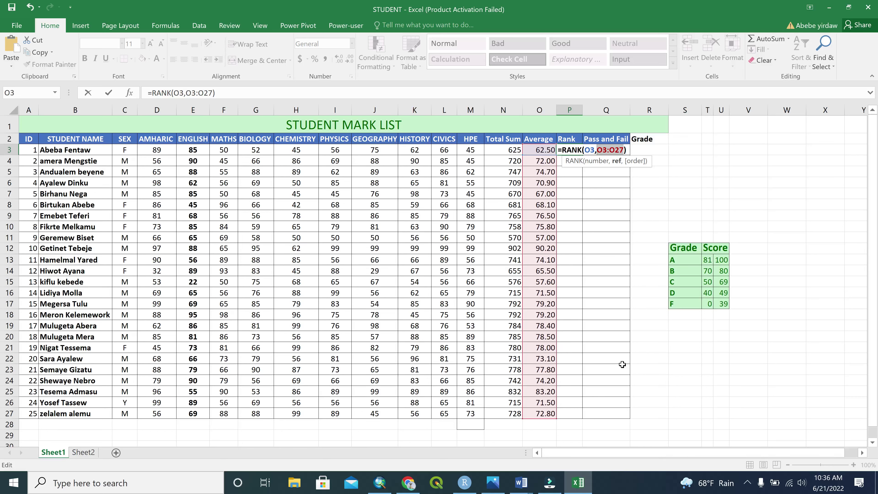
pyautogui.press('F4')
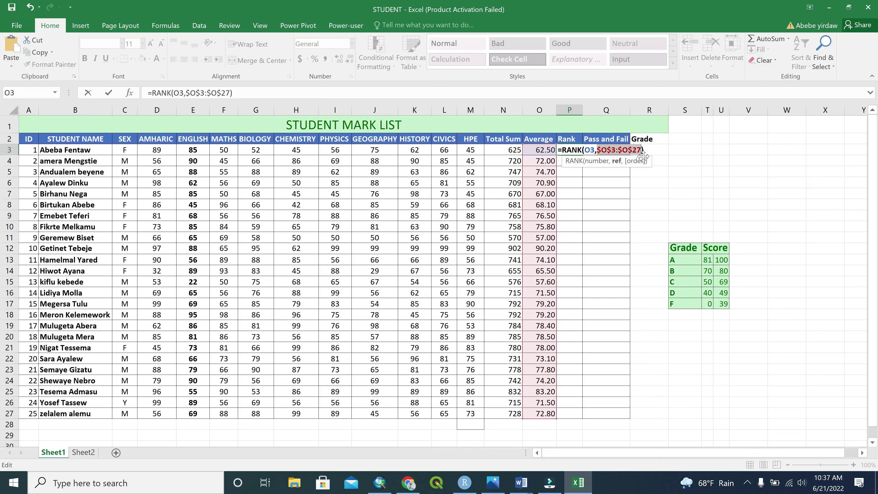
pyautogui.press('Return')
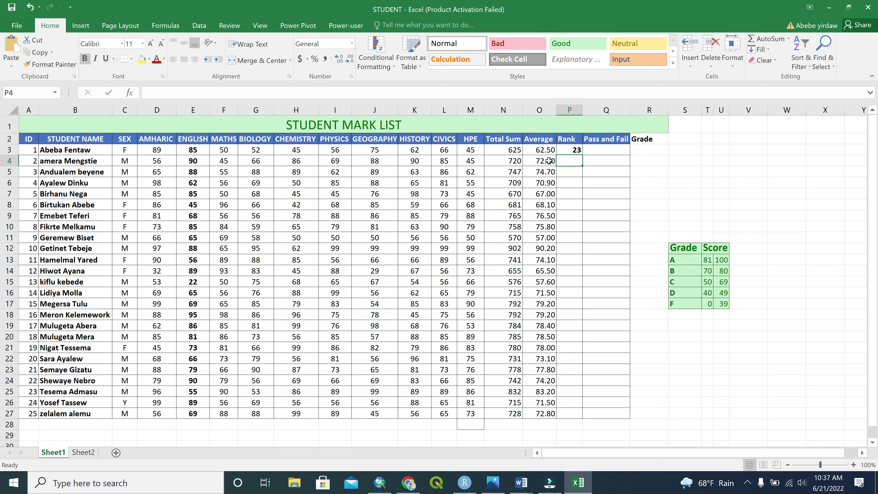
# Copy the RANK formula down to P27 and check that the tied 79.20 averages both rank 3
pyautogui.click(573, 149)
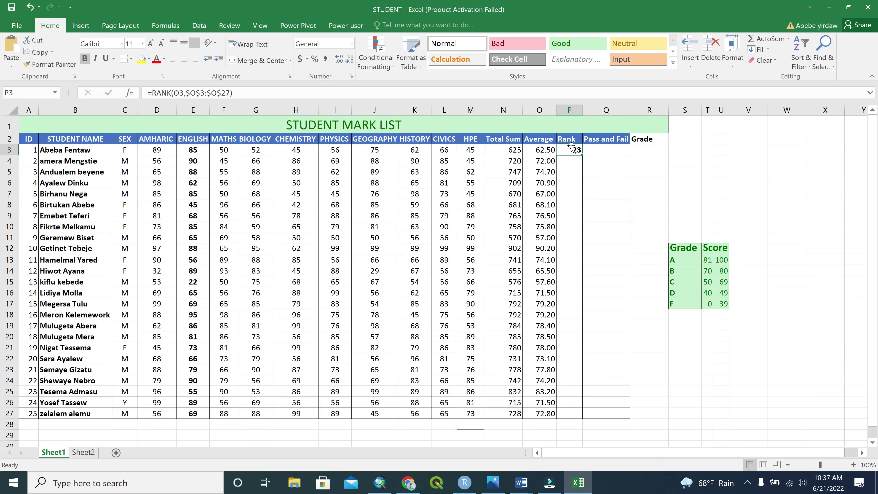
pyautogui.doubleClick(580, 156)
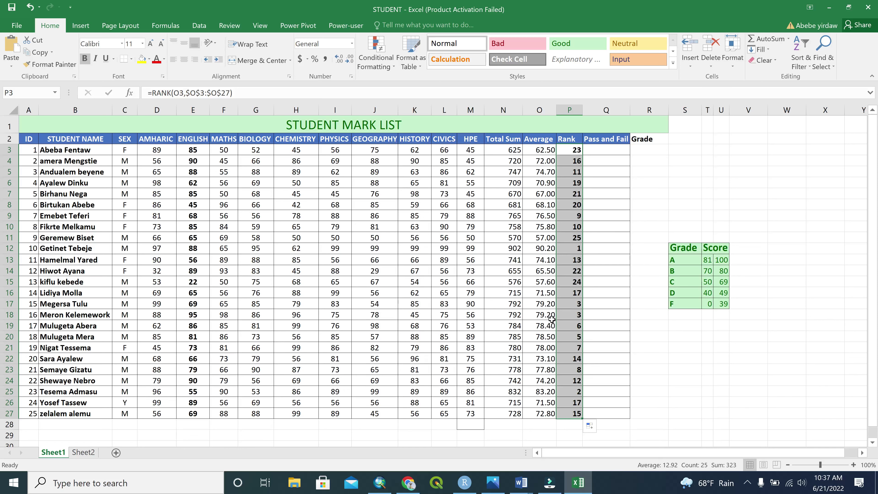
pyautogui.moveTo(542, 304); pyautogui.dragTo(568, 316)
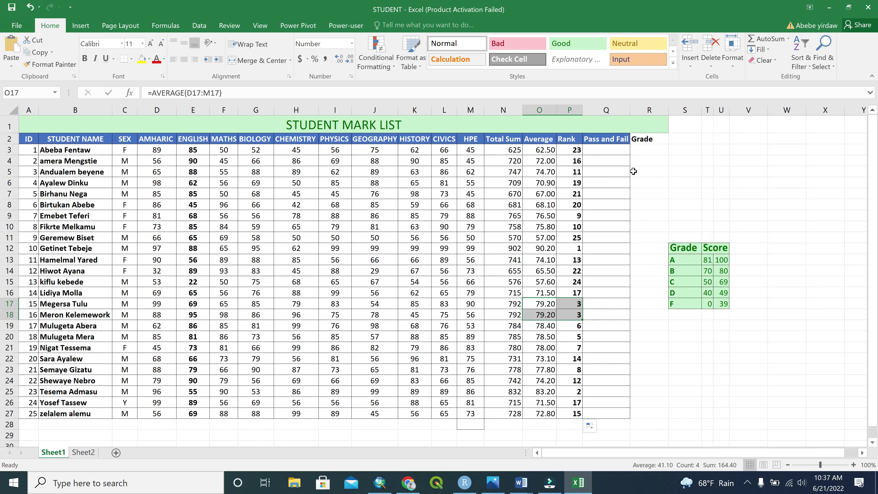
pyautogui.click(599, 152)
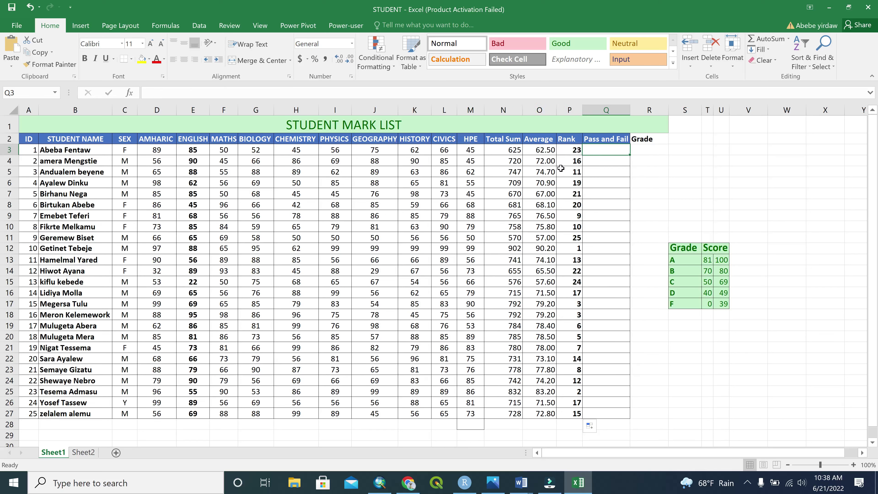
# Enter =IF(O3>=65,"PASS","FAIL") in Q3, which gives the first student FAIL
pyautogui.write('=')
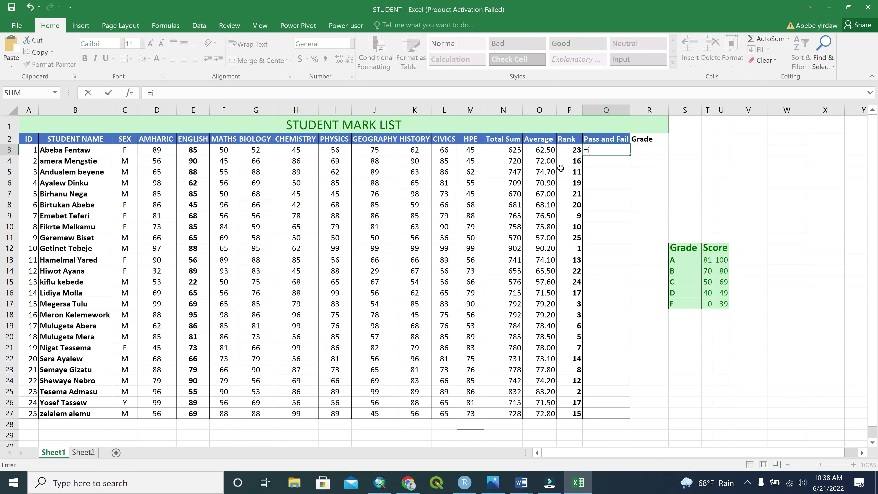
pyautogui.write('if')
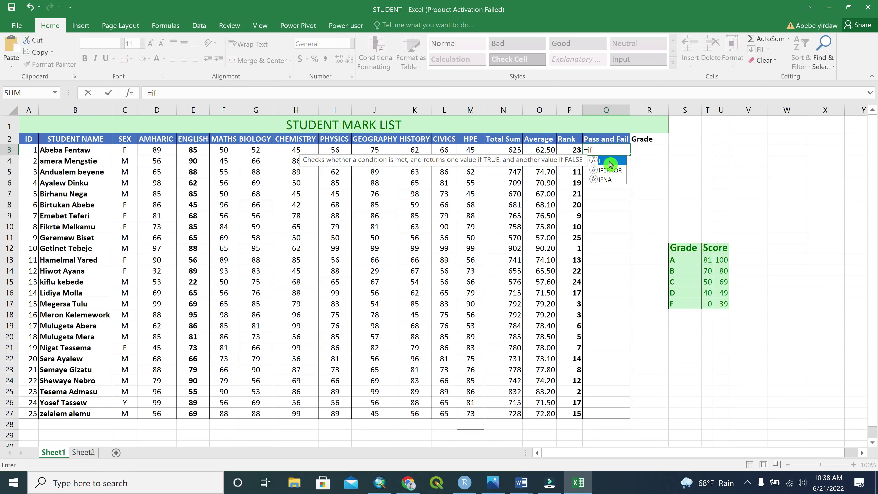
pyautogui.doubleClick(609, 161)
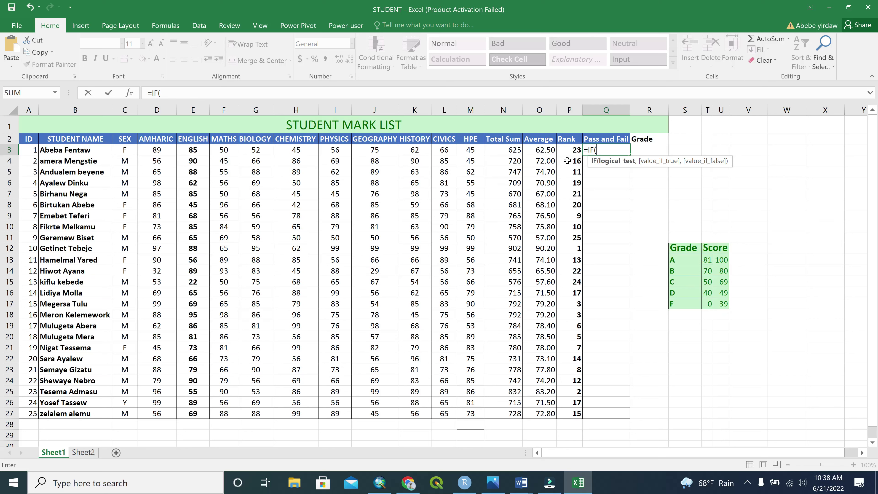
pyautogui.click(548, 150)
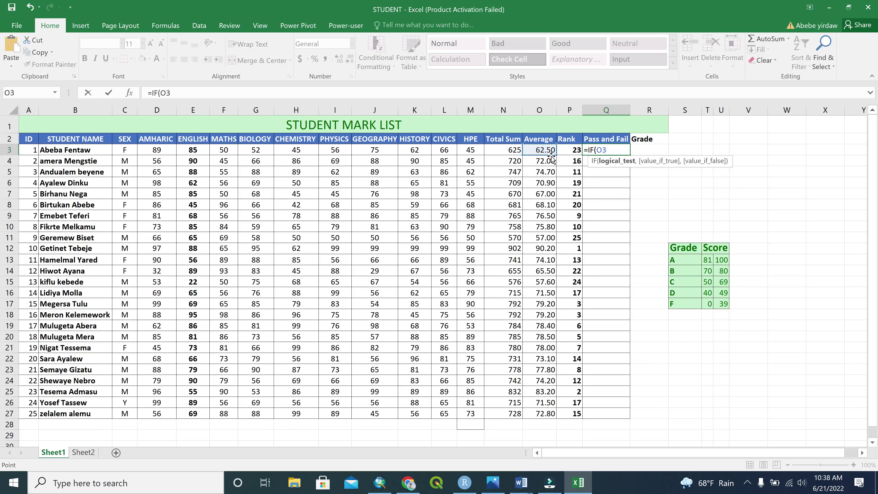
pyautogui.write('>=')
pyautogui.write('65')
pyautogui.write(', "Pa')
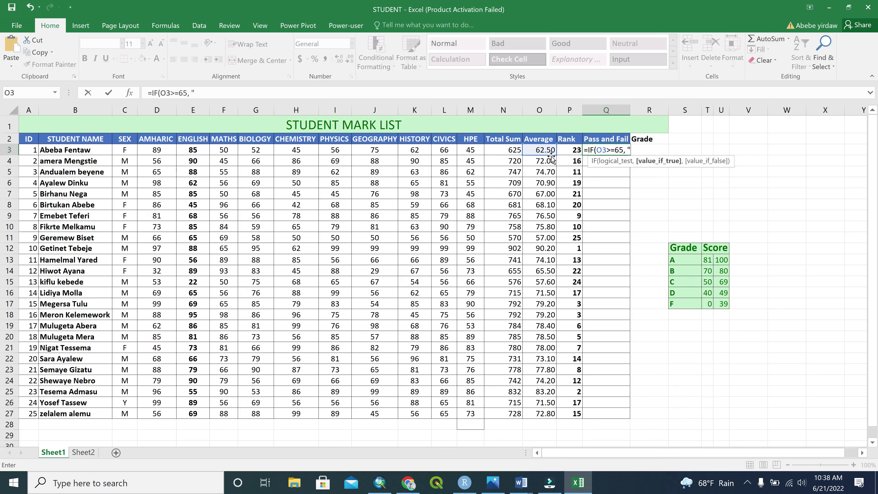
pyautogui.write('ss')
pyautogui.press('BackSpace')
pyautogui.press('BackSpace')
pyautogui.write('ASS"')
pyautogui.write(', "')
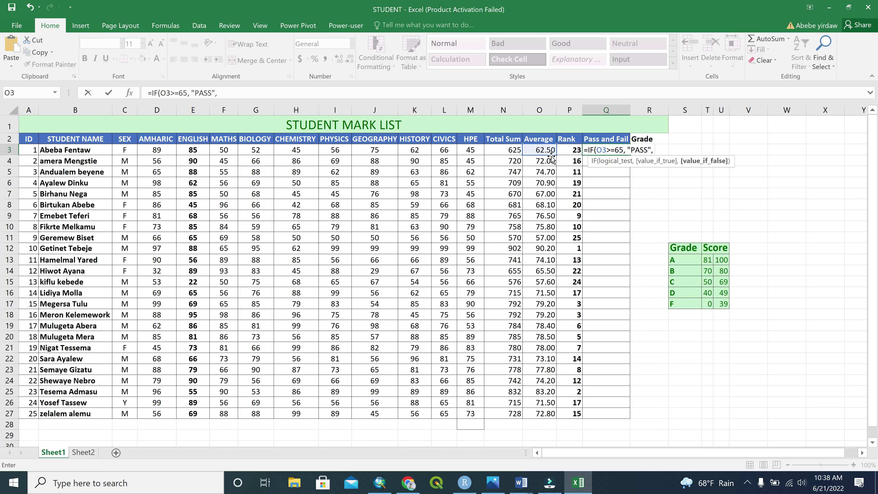
pyautogui.write('FAIL"')
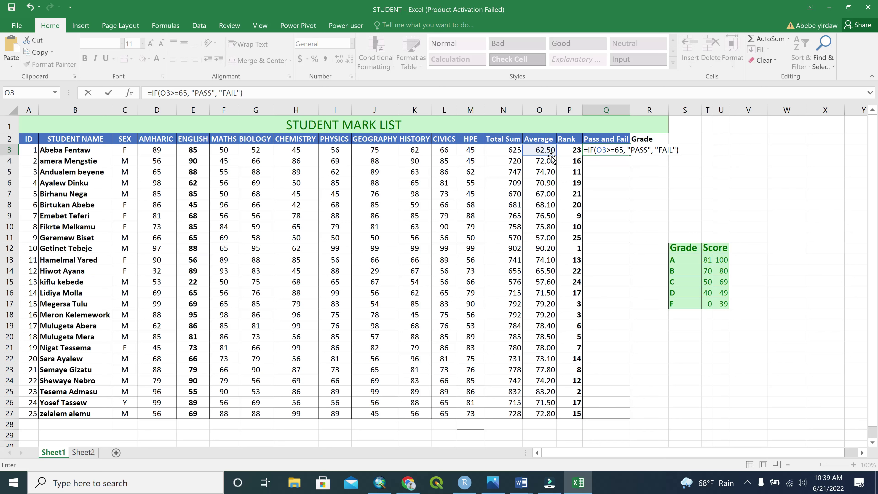
pyautogui.press('Return')
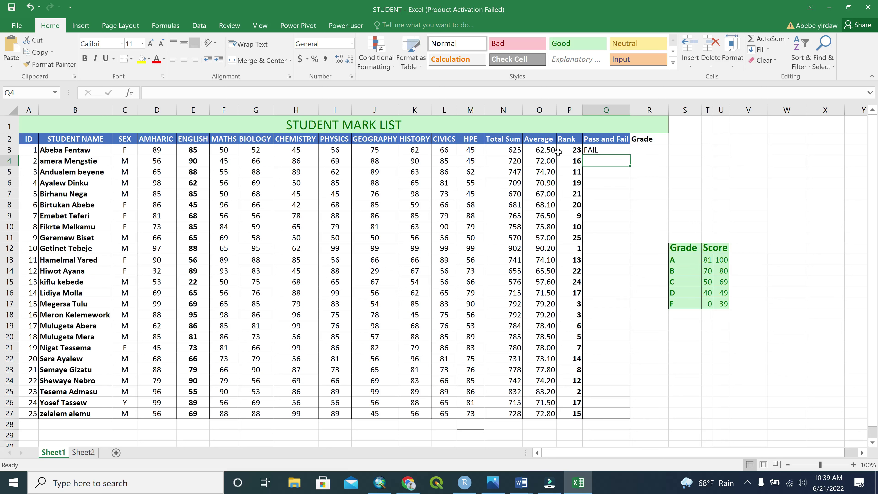
# Copy the PASS/FAIL formula from Q3 down to Q27
pyautogui.click(611, 147)
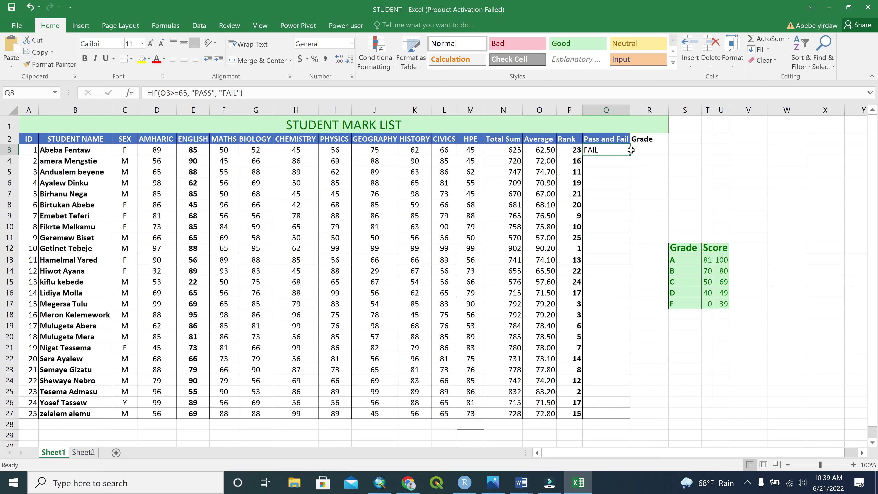
pyautogui.doubleClick(629, 154)
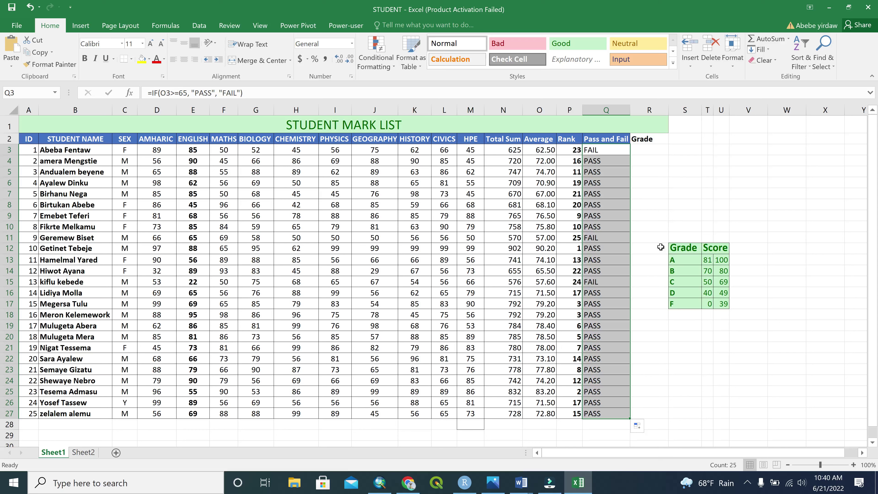
pyautogui.click(642, 149)
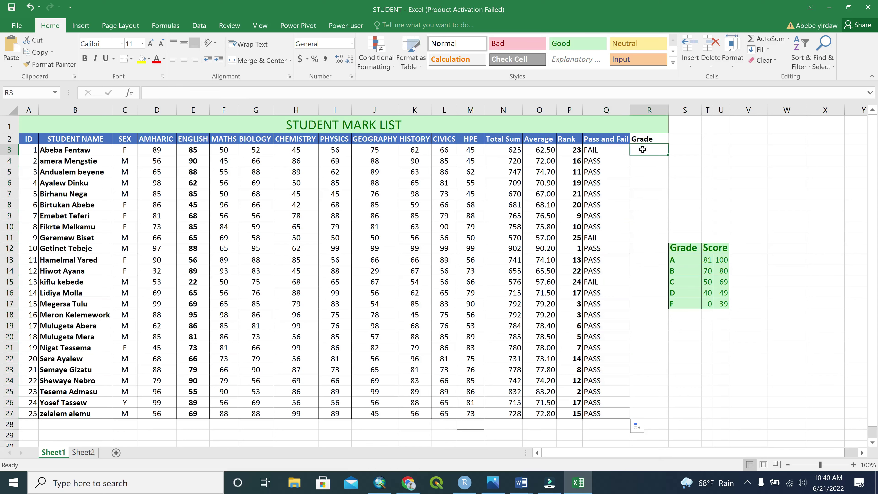
# Start R3's grade formula with =IF(E3>=81,"A", on the English mark
pyautogui.write('=')
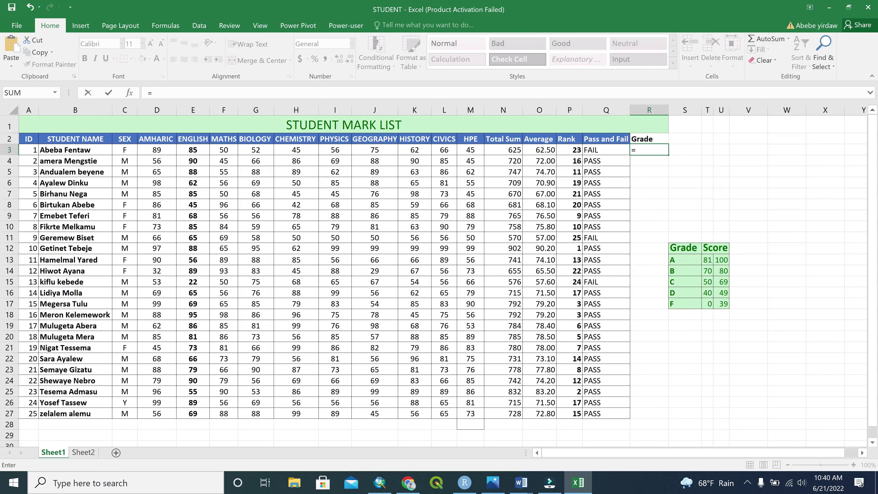
pyautogui.write('if')
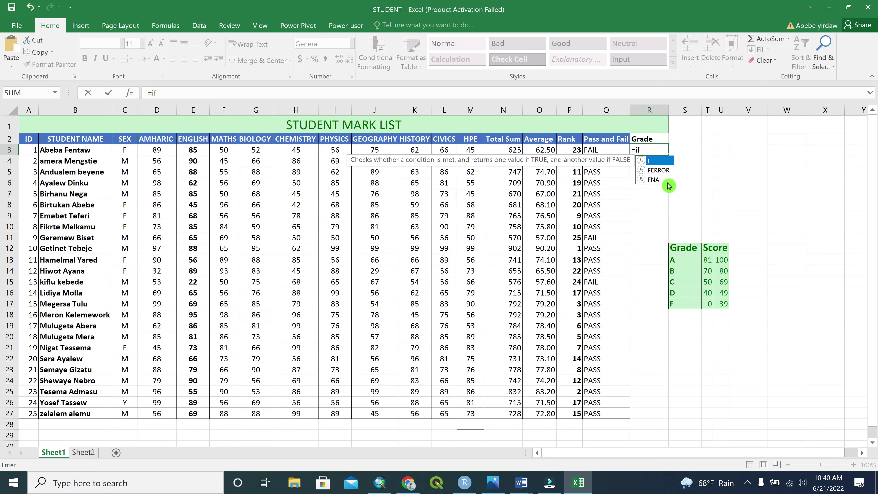
pyautogui.doubleClick(655, 161)
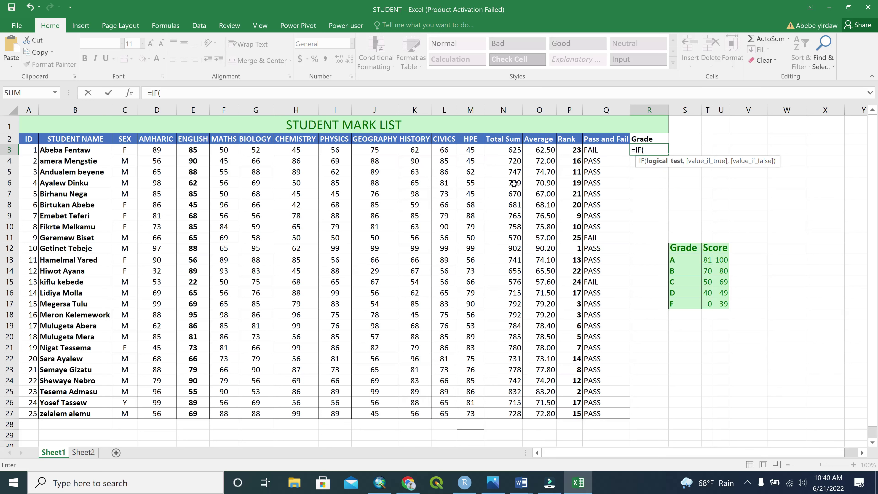
pyautogui.click(196, 152)
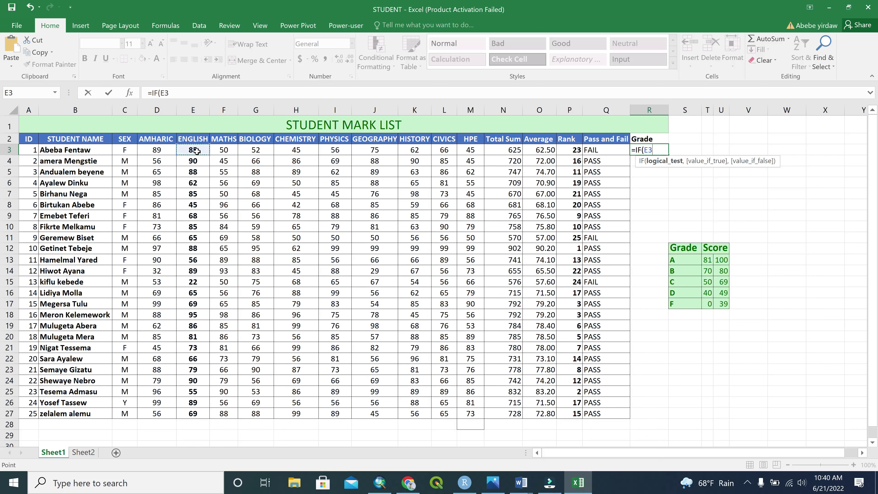
pyautogui.write('>=')
pyautogui.write('81')
pyautogui.write(',')
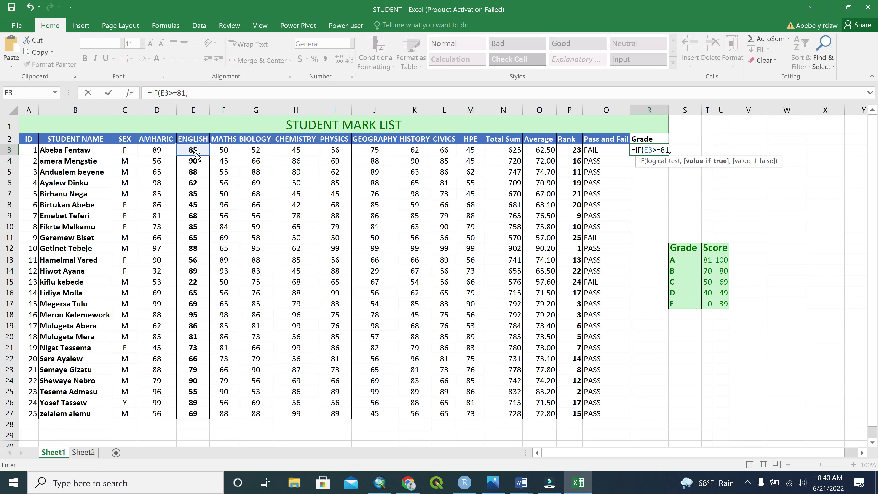
pyautogui.write(' "A",')
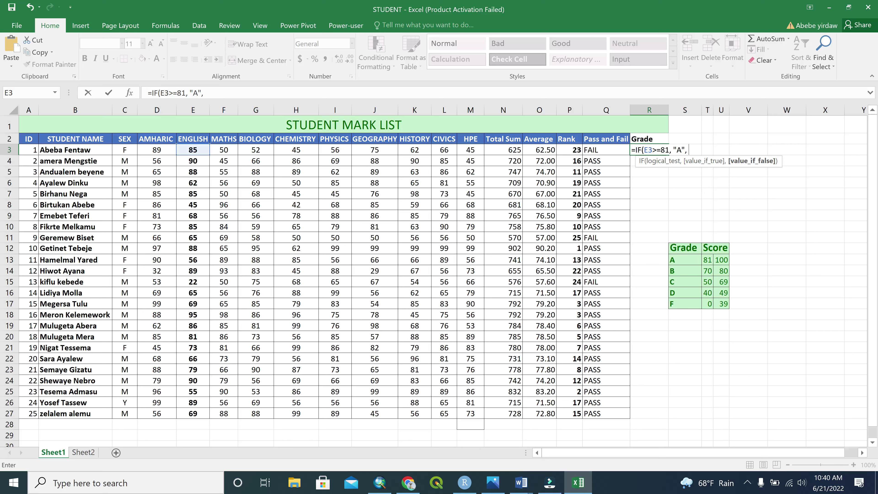
# Nest IF(E3>=70,"B", and IF(E3>=50,"C", for the B and C grades
pyautogui.write('if')
pyautogui.click(719, 166)
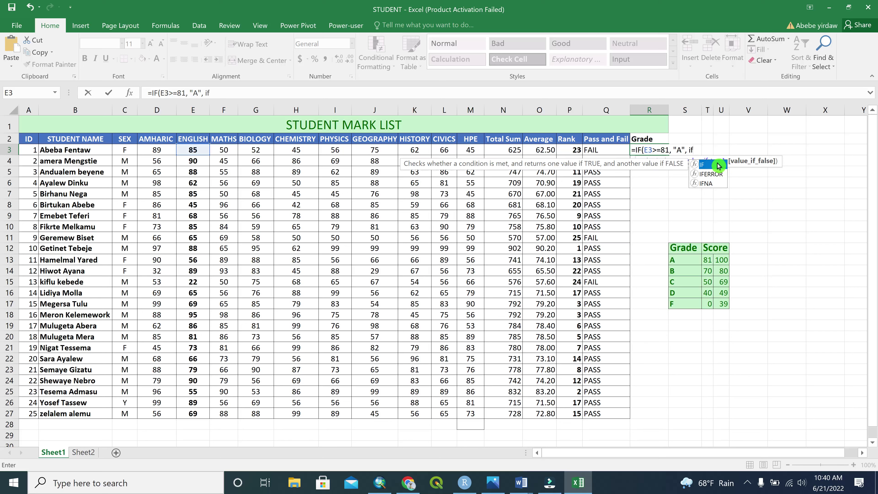
pyautogui.press('Tab')
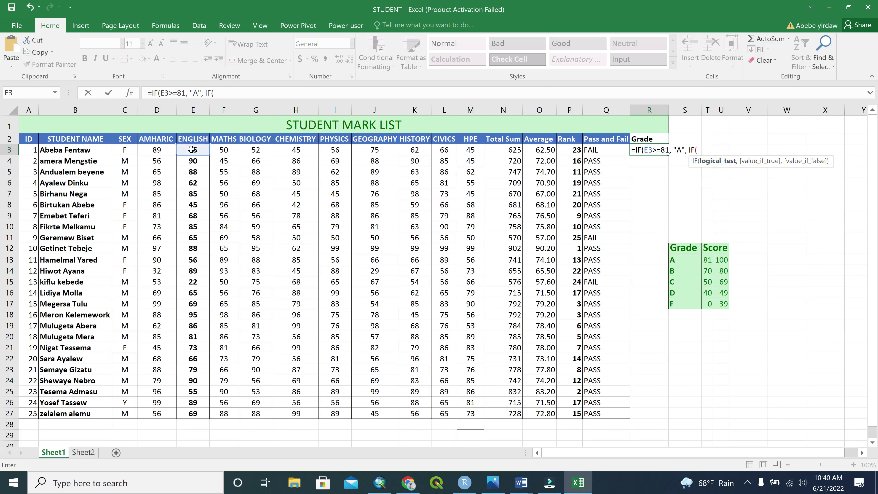
pyautogui.click(191, 149)
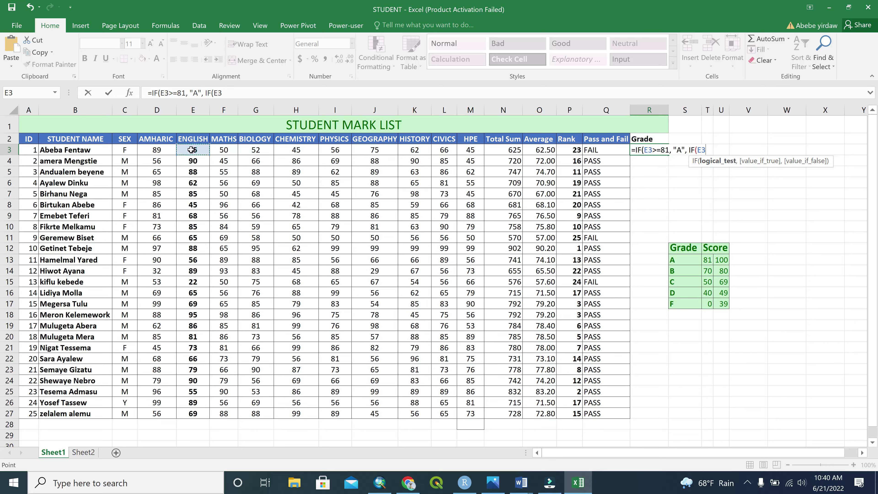
pyautogui.write('>=7')
pyautogui.write('0,')
pyautogui.write('"')
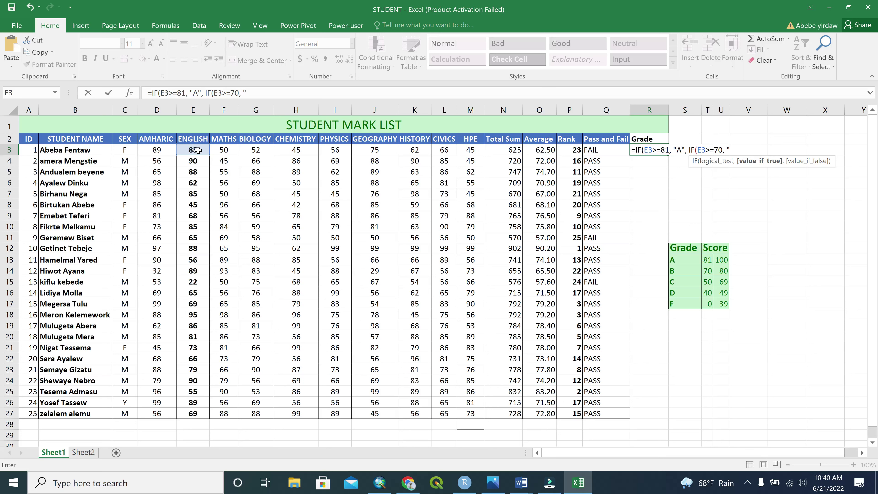
pyautogui.write('B",')
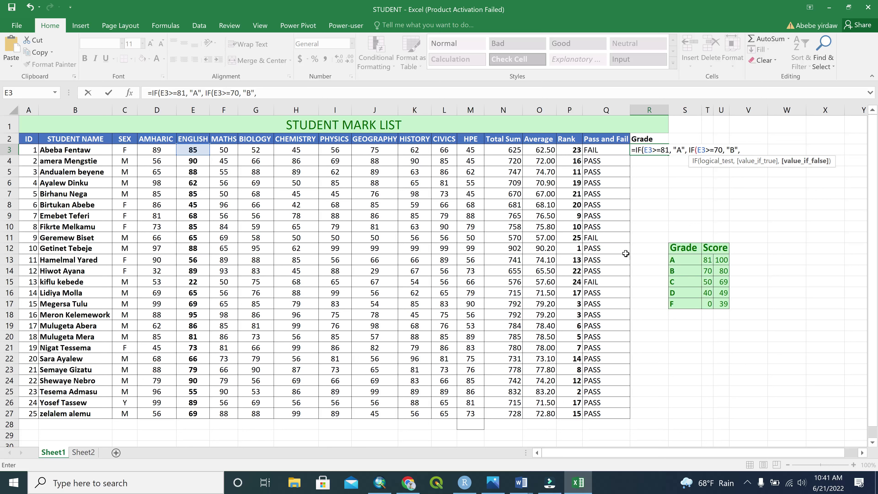
pyautogui.write(' if')
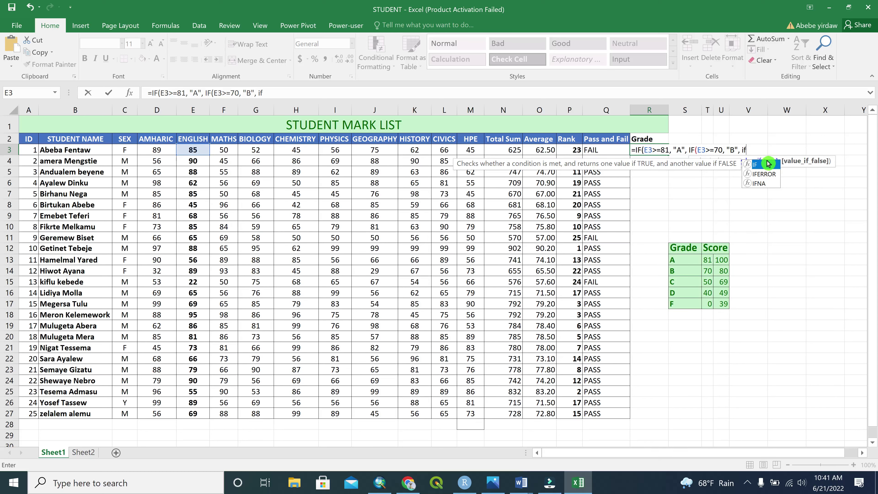
pyautogui.doubleClick(762, 164)
pyautogui.click(192, 151)
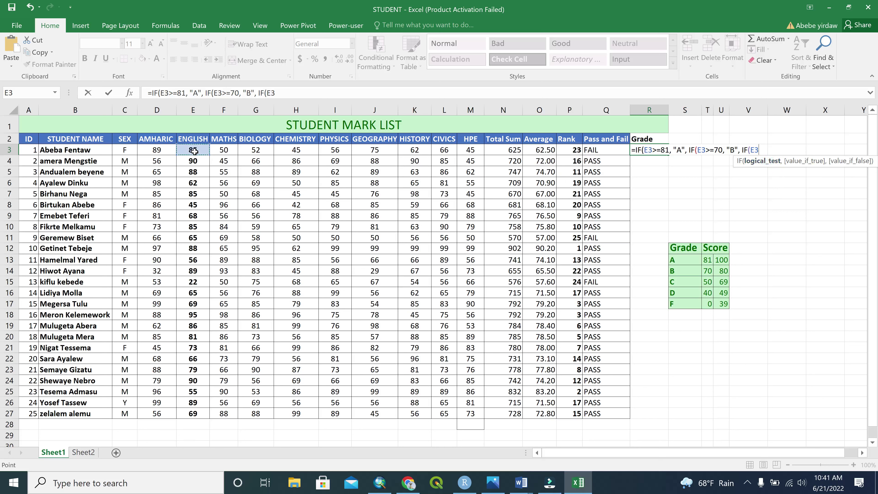
pyautogui.write('>=')
pyautogui.write('50, "C"')
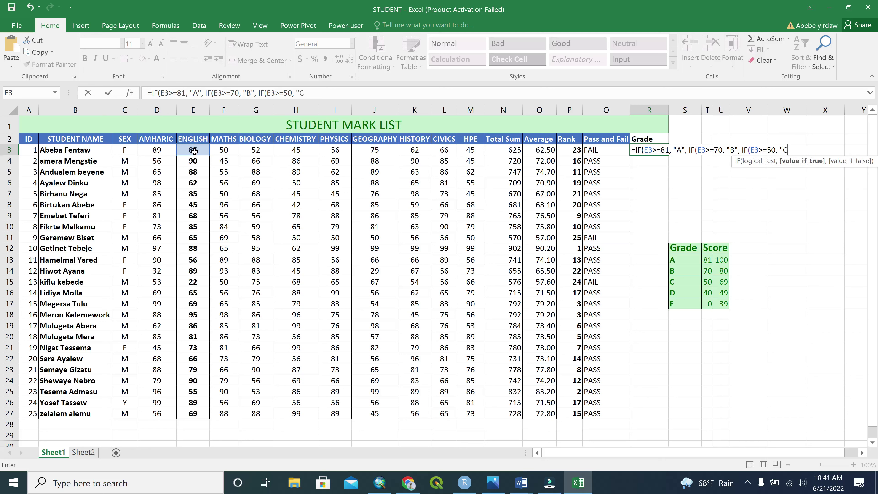
pyautogui.write(', ')
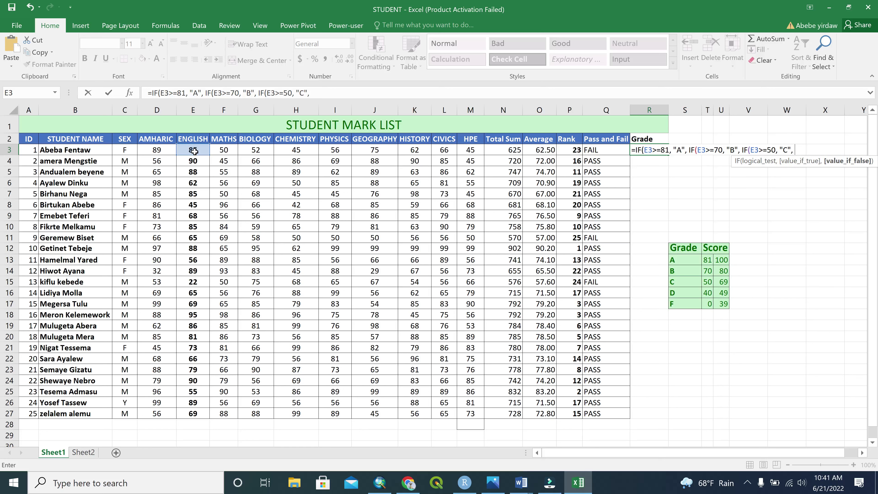
pyautogui.write('if')
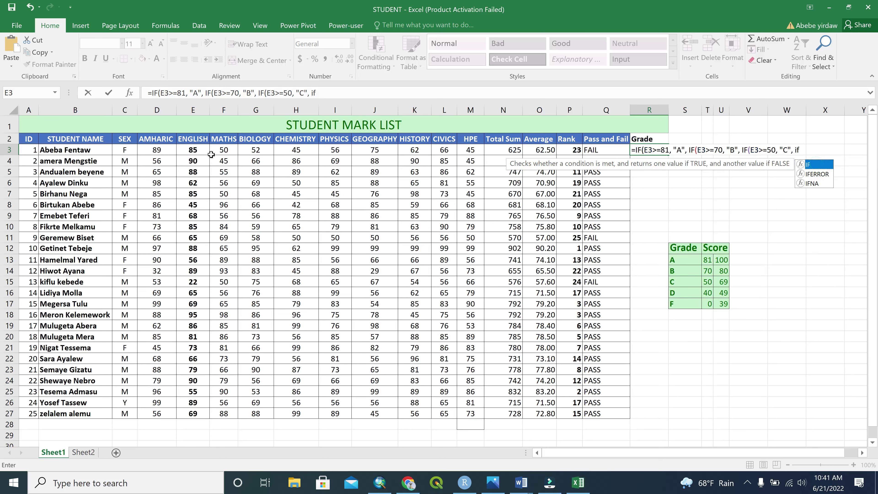
# Dismiss the missing-parenthesis warning and nest IF(E3>=40,"D", for the D grade
pyautogui.click(195, 152)
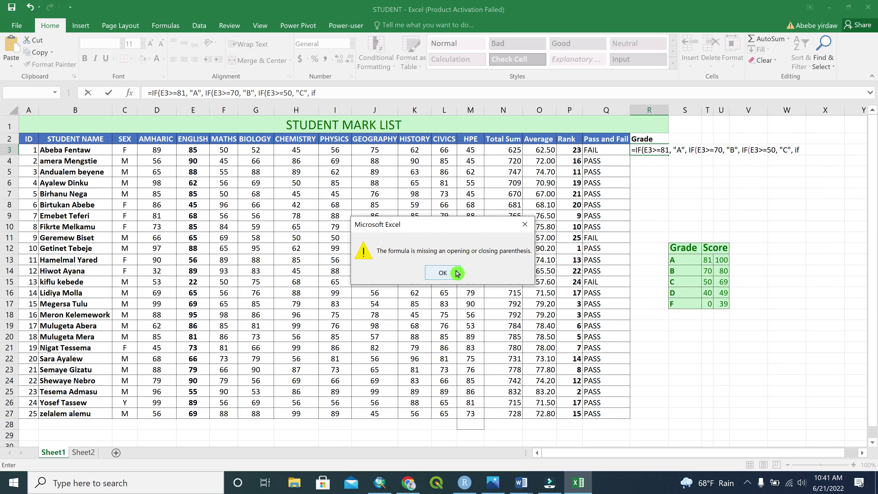
pyautogui.click(444, 272)
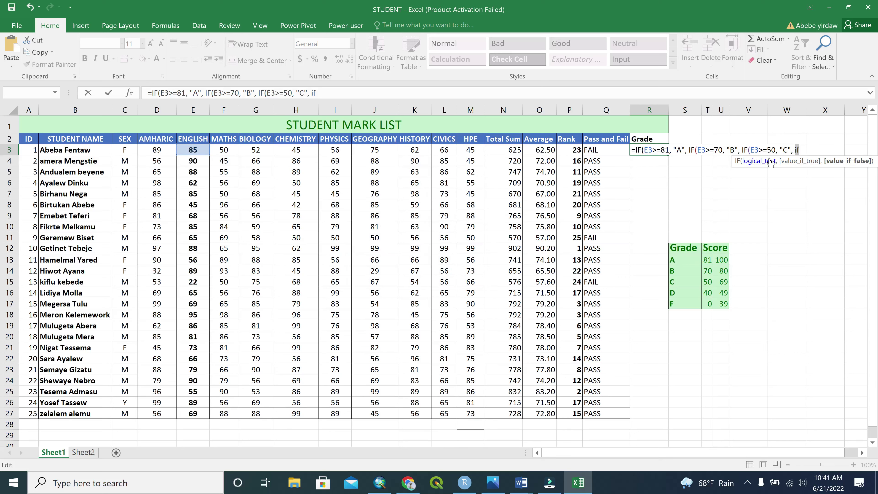
pyautogui.press('BackSpace')
pyautogui.press('BackSpace')
pyautogui.write('if')
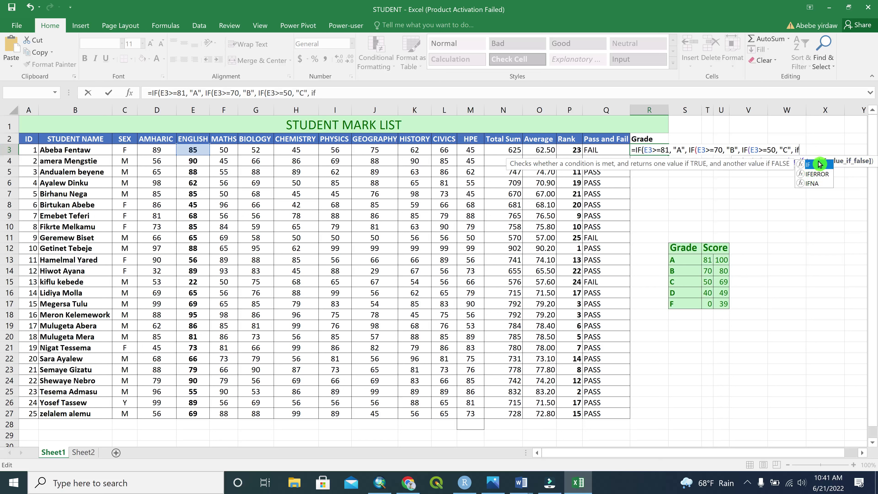
pyautogui.doubleClick(819, 164)
pyautogui.click(197, 150)
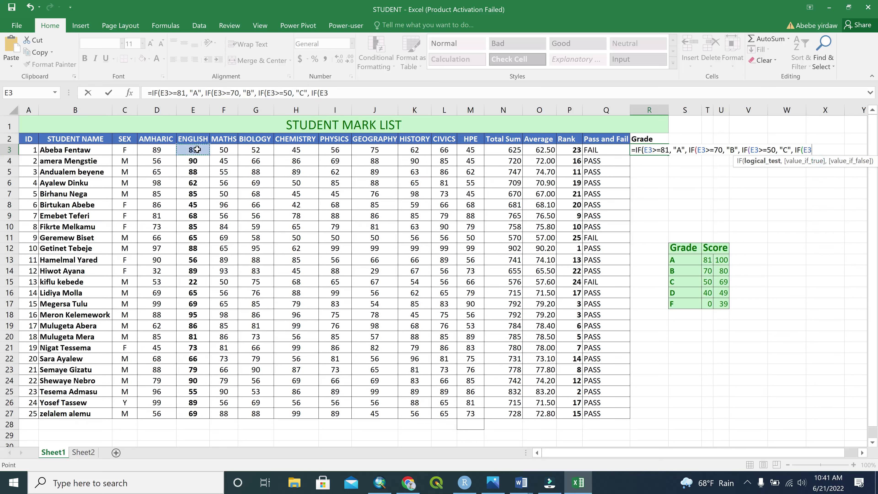
pyautogui.write('>=40,"')
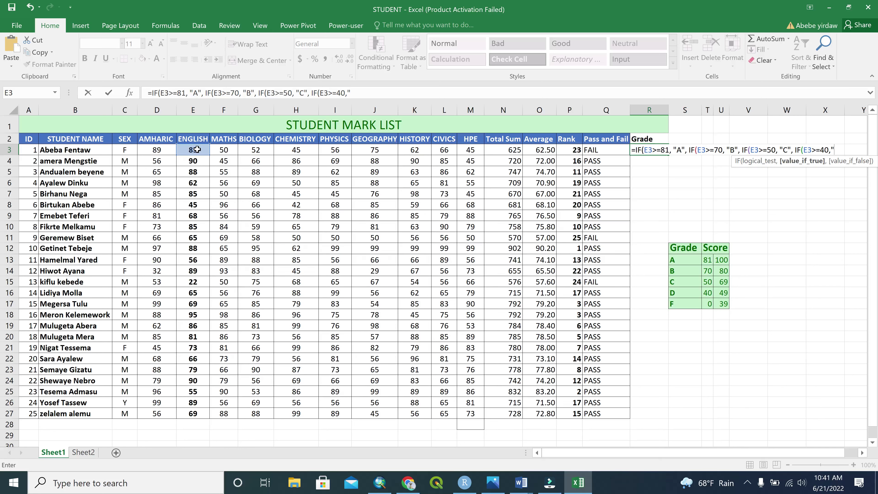
pyautogui.write('D", ')
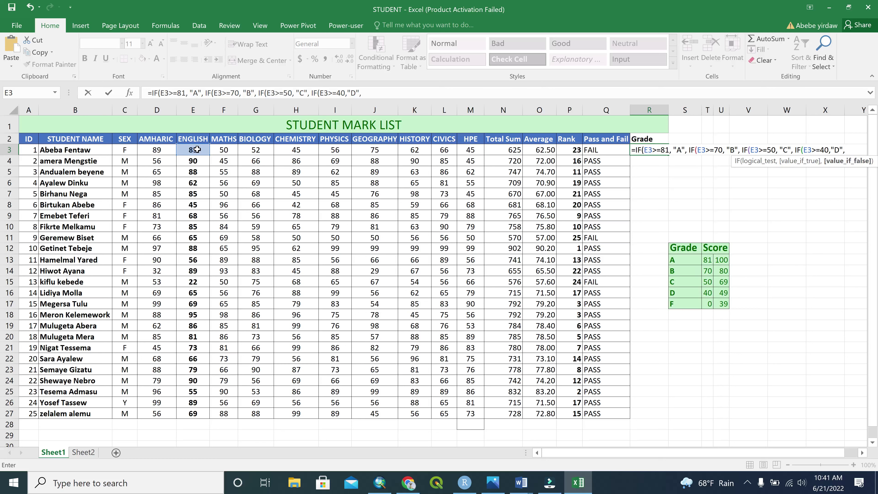
pyautogui.write('if')
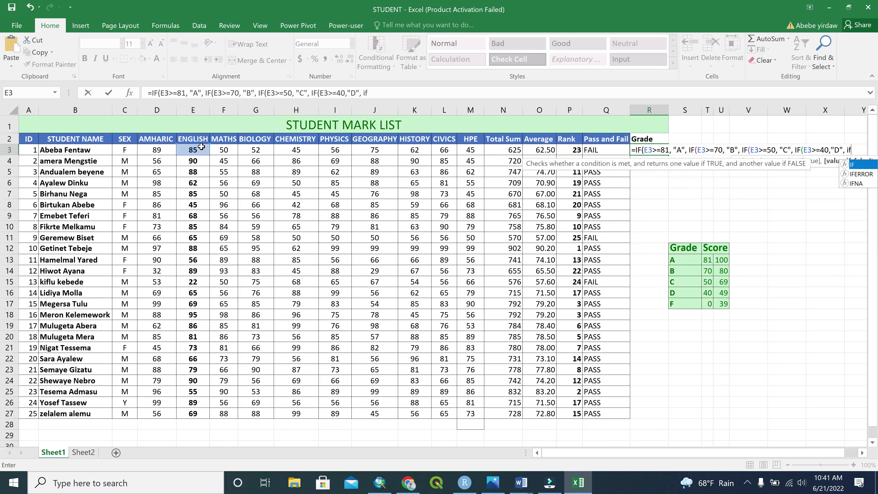
# Add IF(E3>=0,"F" with closing brackets and commit, so R3 shows grade A
pyautogui.click(863, 168)
pyautogui.doubleClick(863, 168)
pyautogui.click(195, 148)
pyautogui.write('>=0')
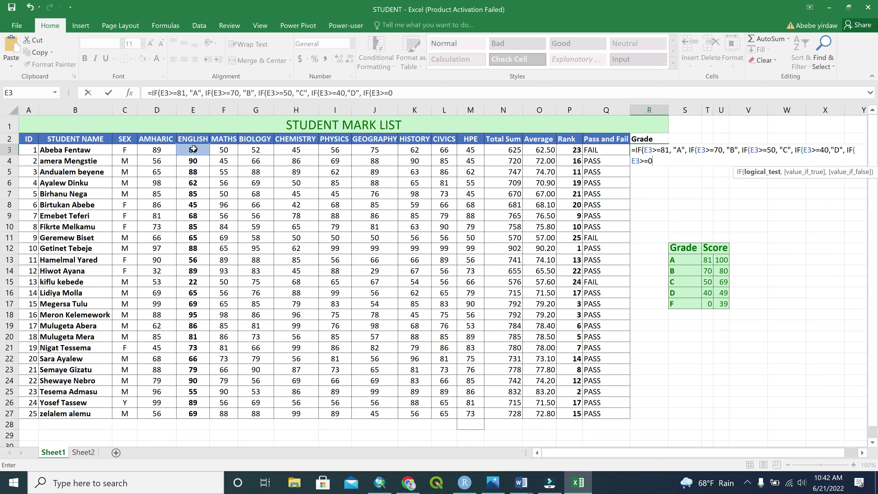
pyautogui.write(', "F')
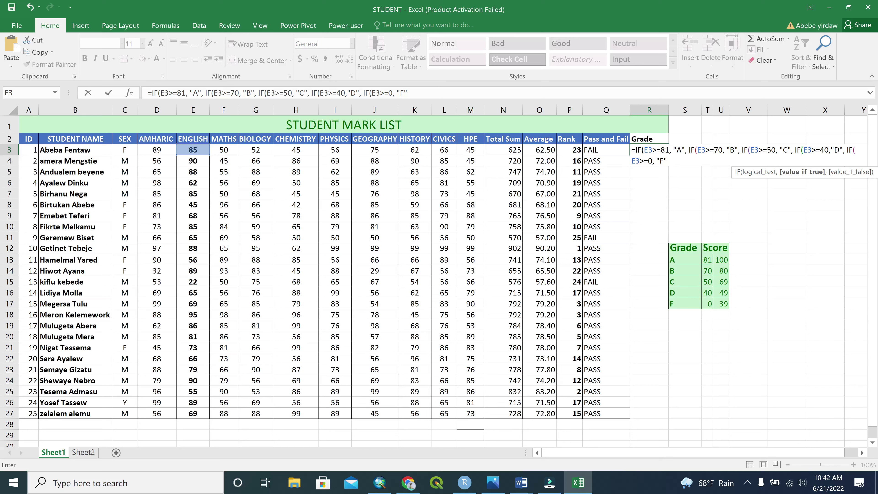
pyautogui.click(668, 161)
pyautogui.write('))))')
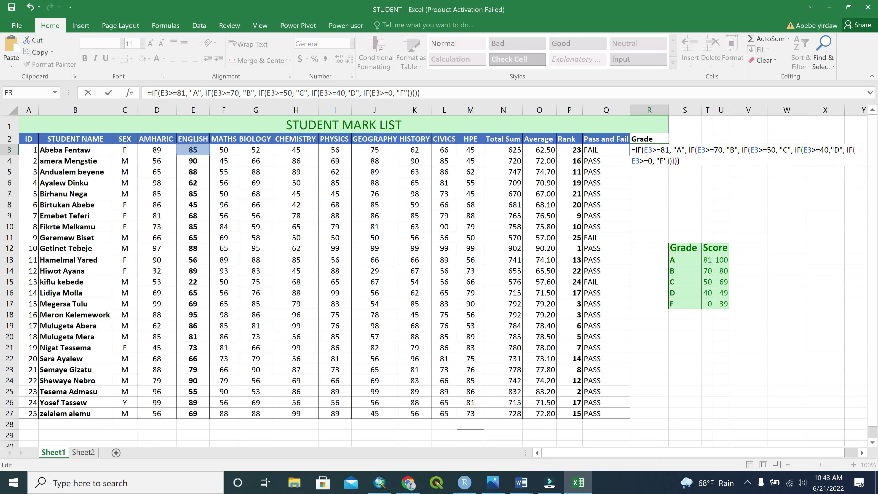
pyautogui.press('Return')
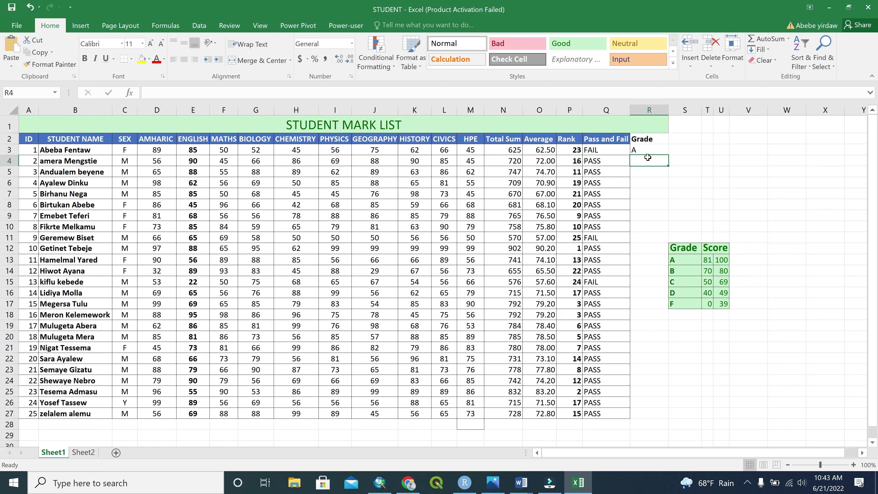
# Copy the R3 grade formula down to R27 so all 25 students get a letter grade
pyautogui.click(648, 149)
pyautogui.doubleClick(667, 155)
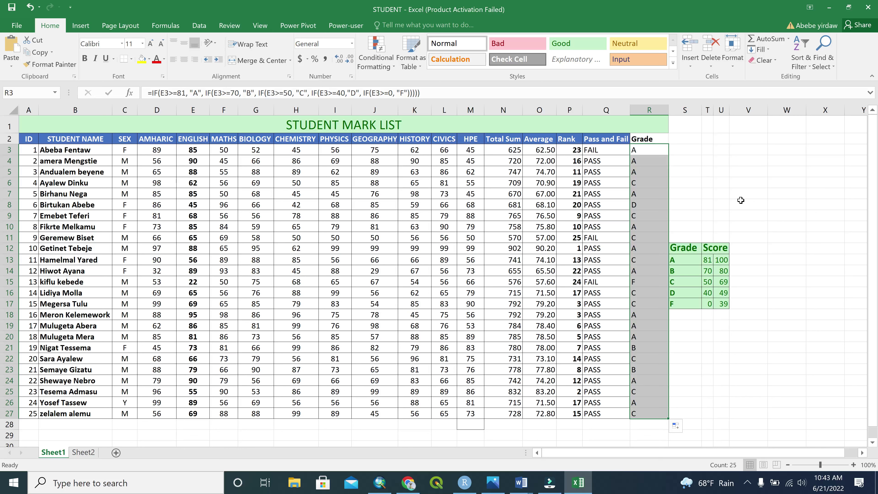
# Minimise the STUDENT workbook window to reveal the Windows desktop
pyautogui.click(831, 11)
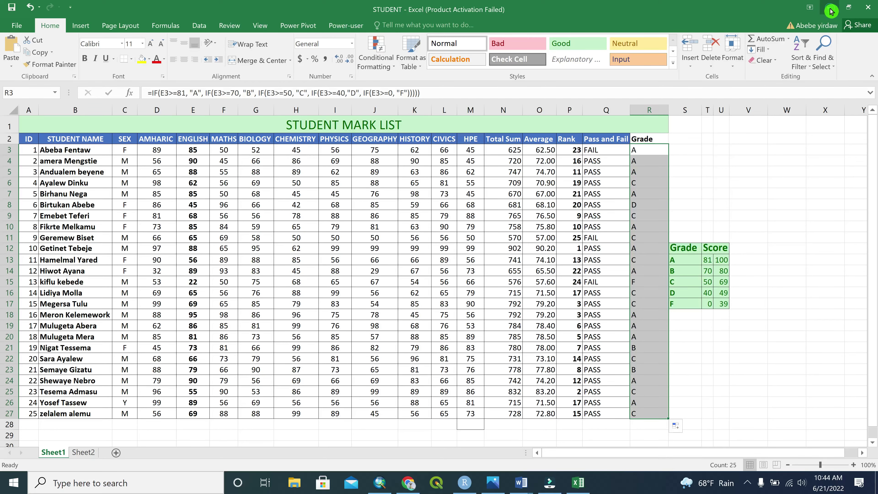